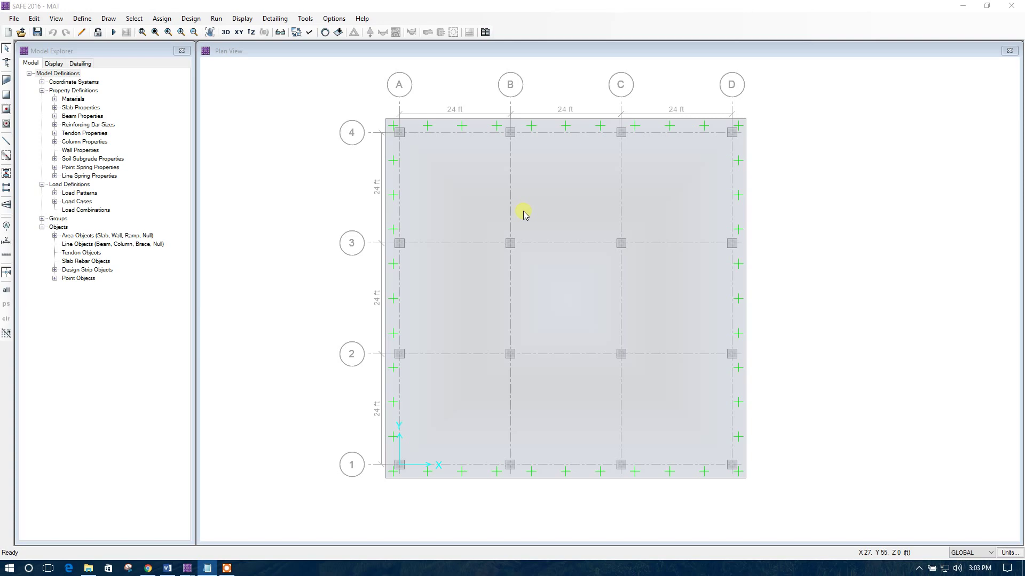
# In the Word notes, highlight the phrases on elasto-plastic behavior, area (soil) springs and 'available'.
pyautogui.click(167, 569)
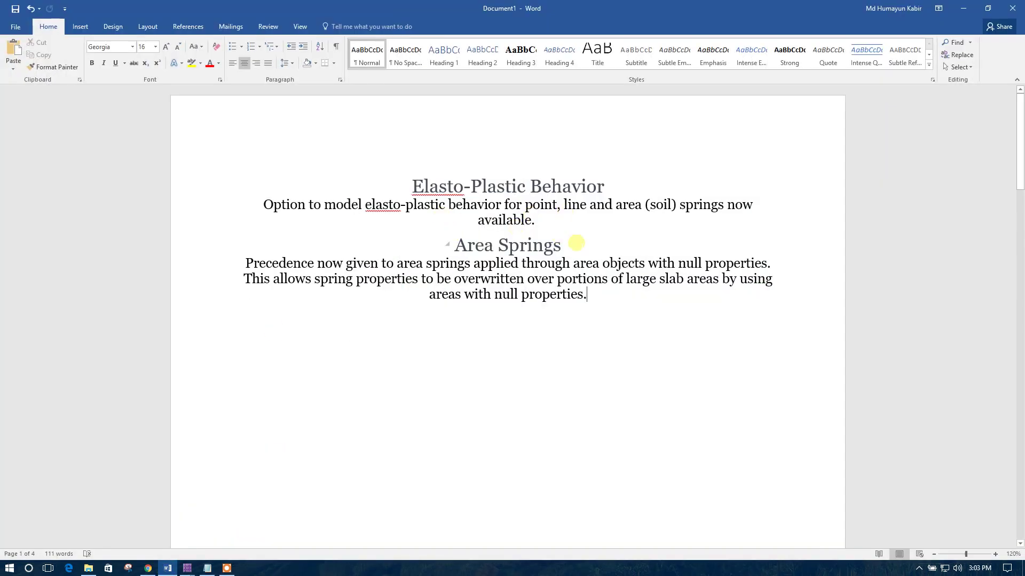
pyautogui.click(555, 222)
pyautogui.moveTo(355, 207); pyautogui.dragTo(546, 211)
pyautogui.click(679, 232)
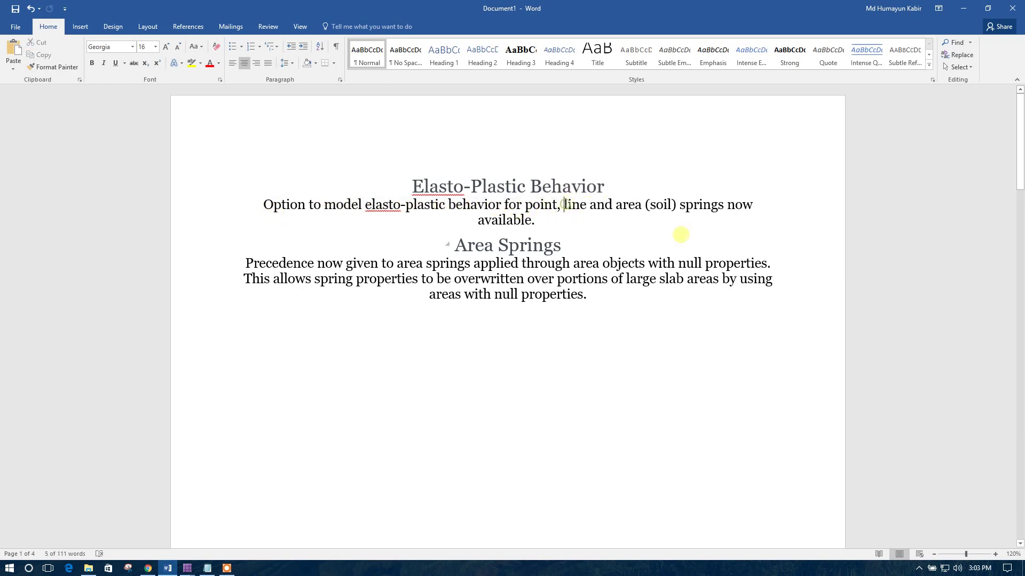
pyautogui.moveTo(617, 206); pyautogui.dragTo(704, 209)
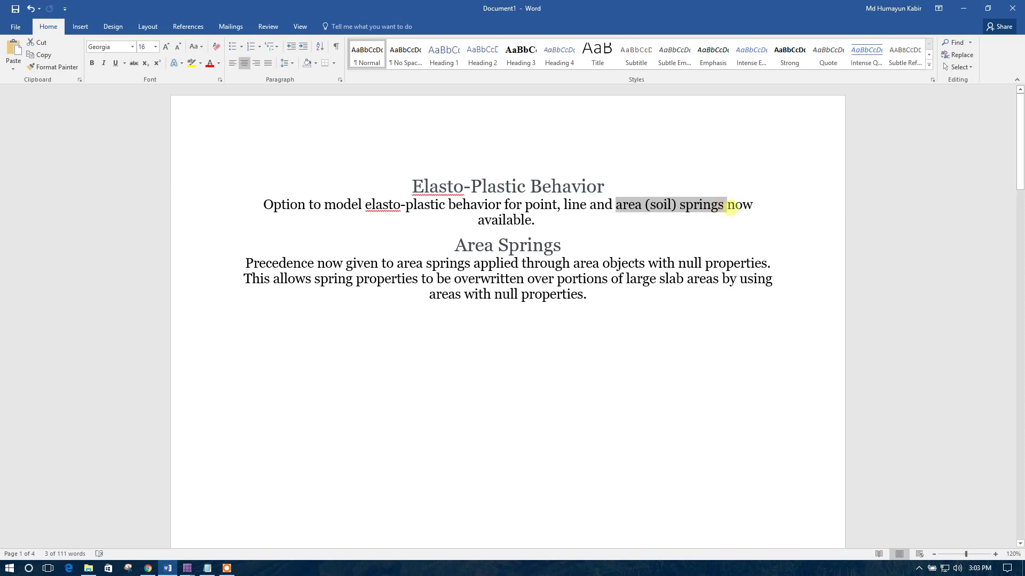
pyautogui.moveTo(481, 221); pyautogui.dragTo(540, 223)
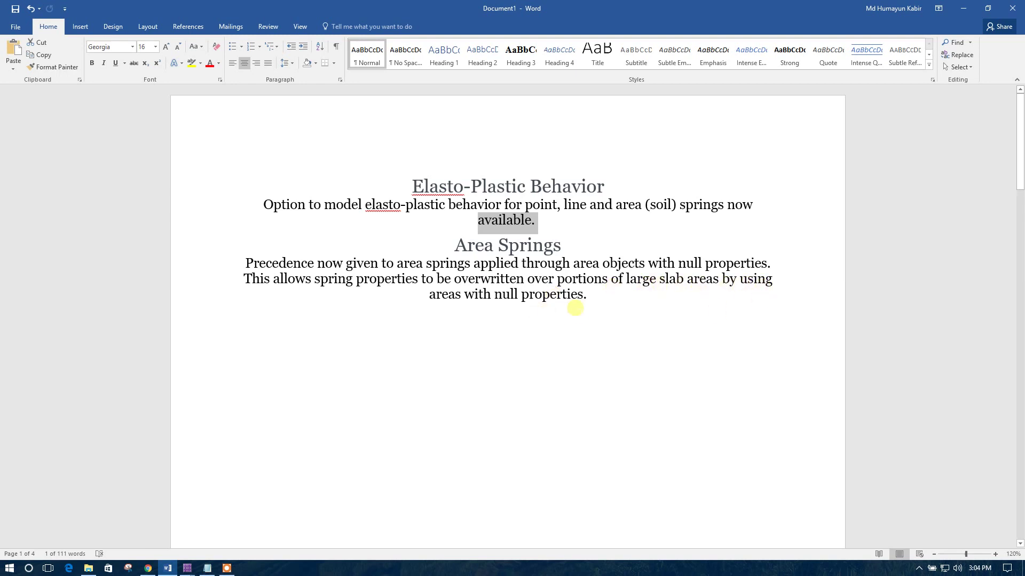
pyautogui.scroll(-12, 575, 308)
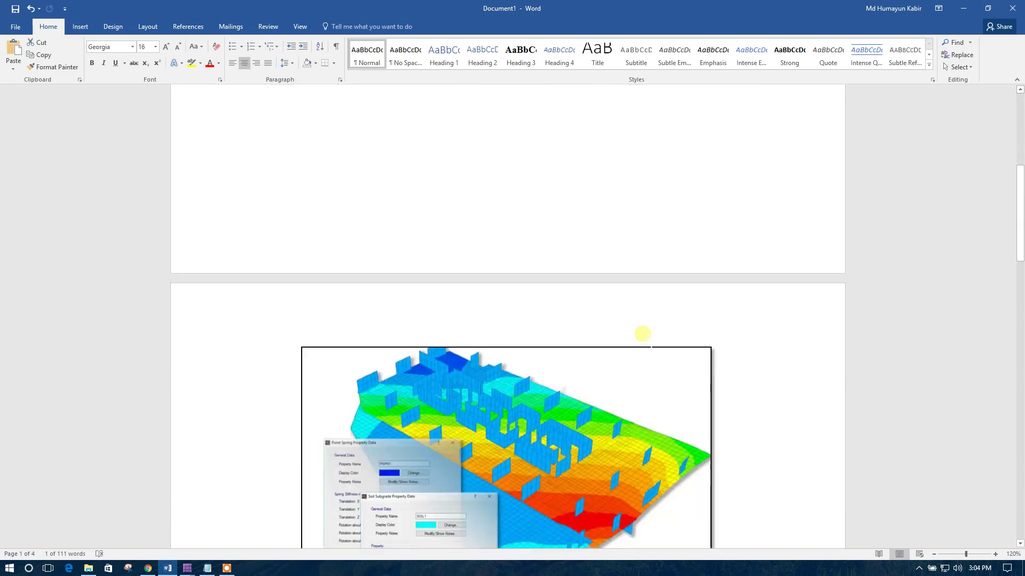
pyautogui.scroll(-5, 647, 340)
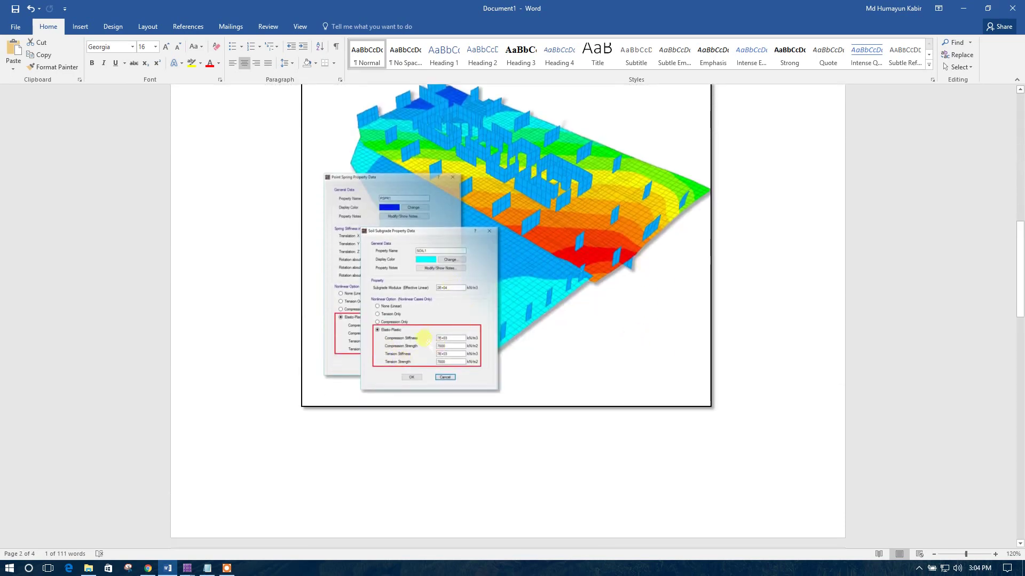
# Back in SAFE, select the mat slab and open its SOIL1 subgrade soil property.
pyautogui.click(961, 9)
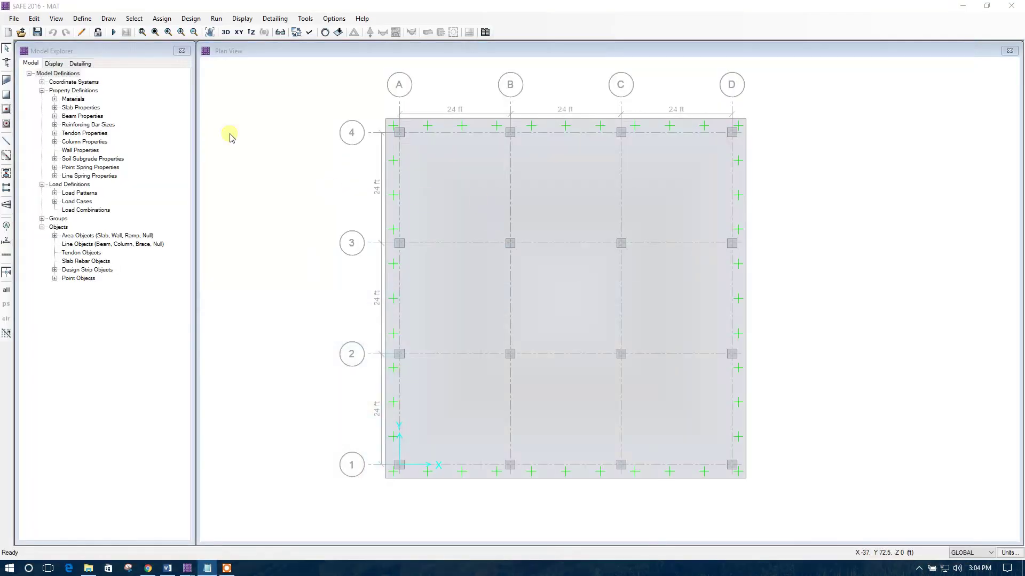
pyautogui.click(448, 164)
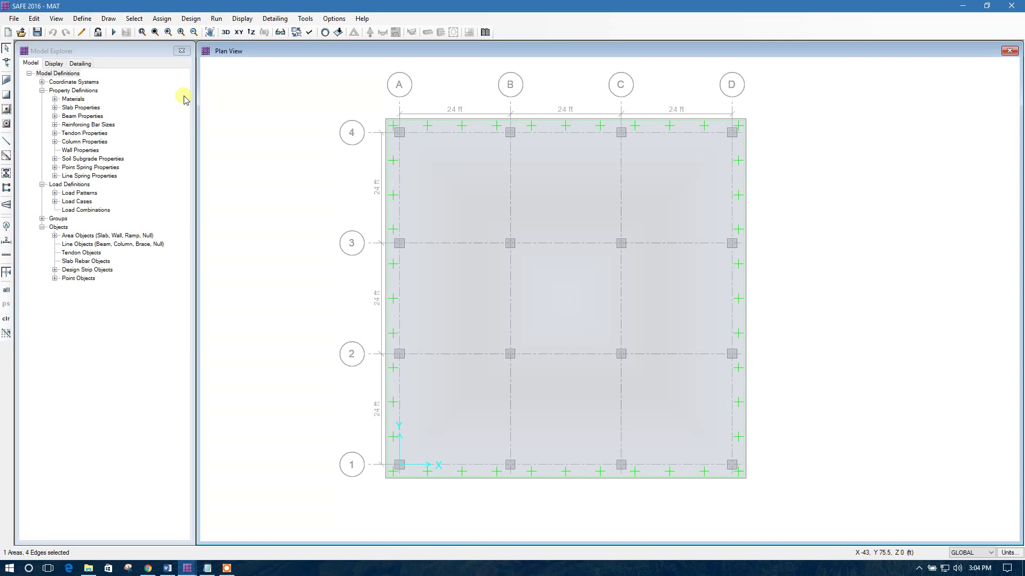
pyautogui.click(162, 18)
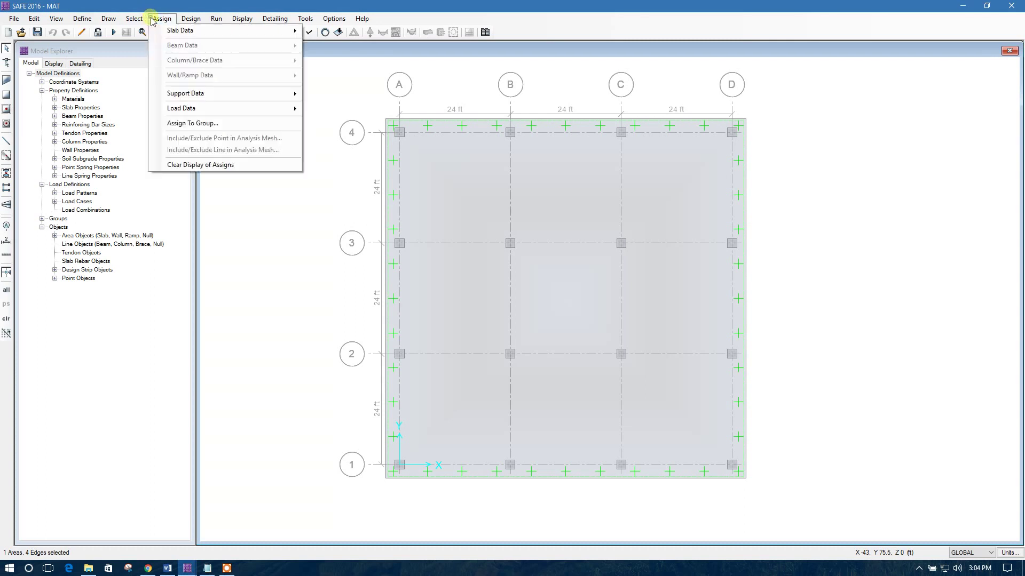
pyautogui.moveTo(208, 94)
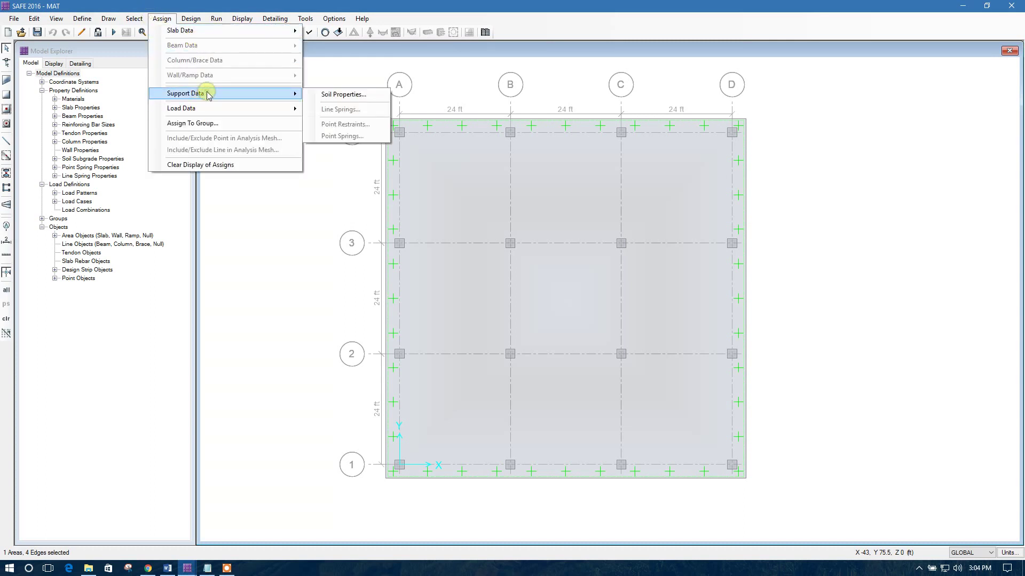
pyautogui.click(354, 94)
pyautogui.click(547, 276)
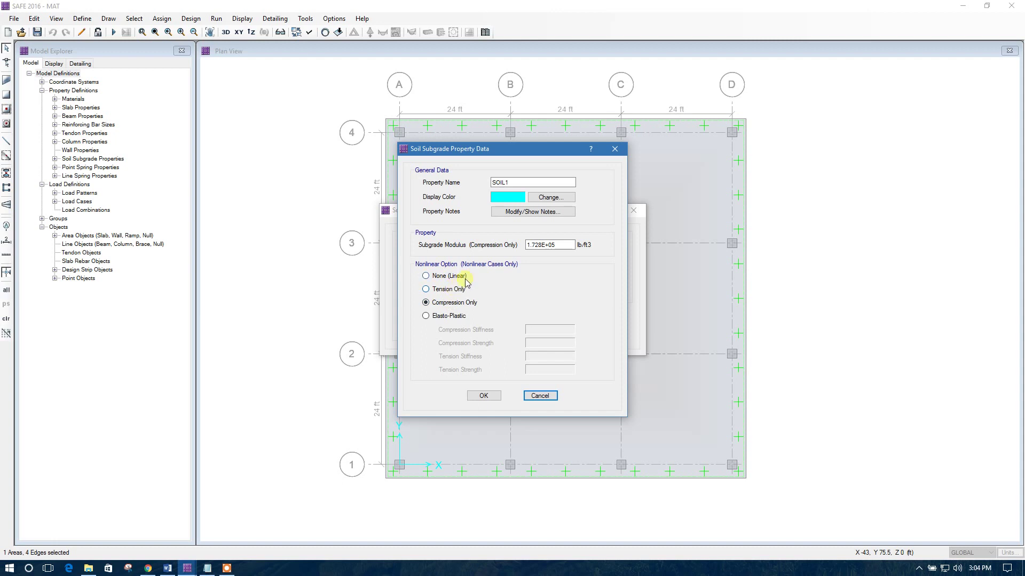
# Preview SOIL1 as elasto-plastic with 144 compression and tension strengths, then cancel without changes.
pyautogui.click(442, 319)
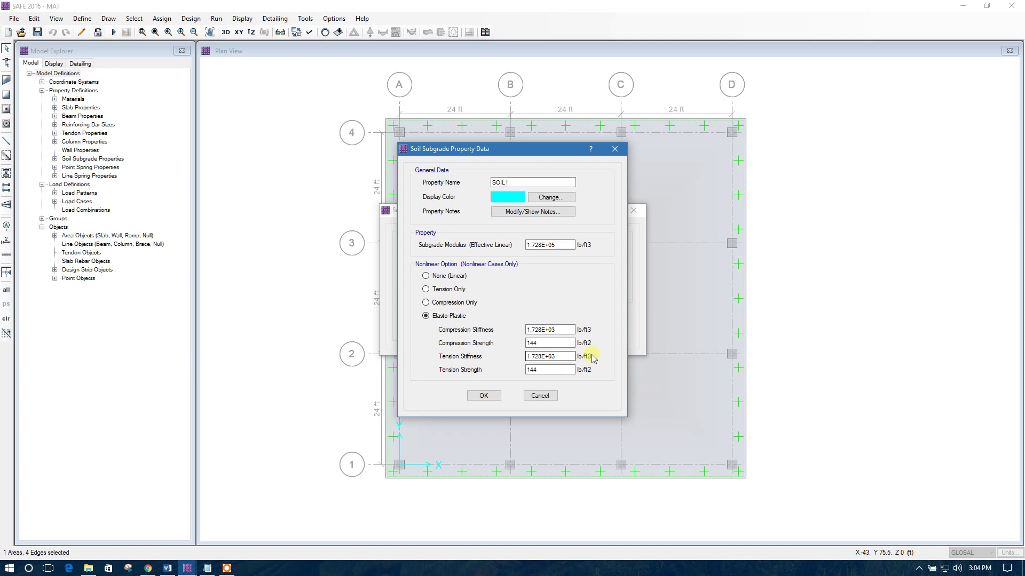
pyautogui.doubleClick(550, 330)
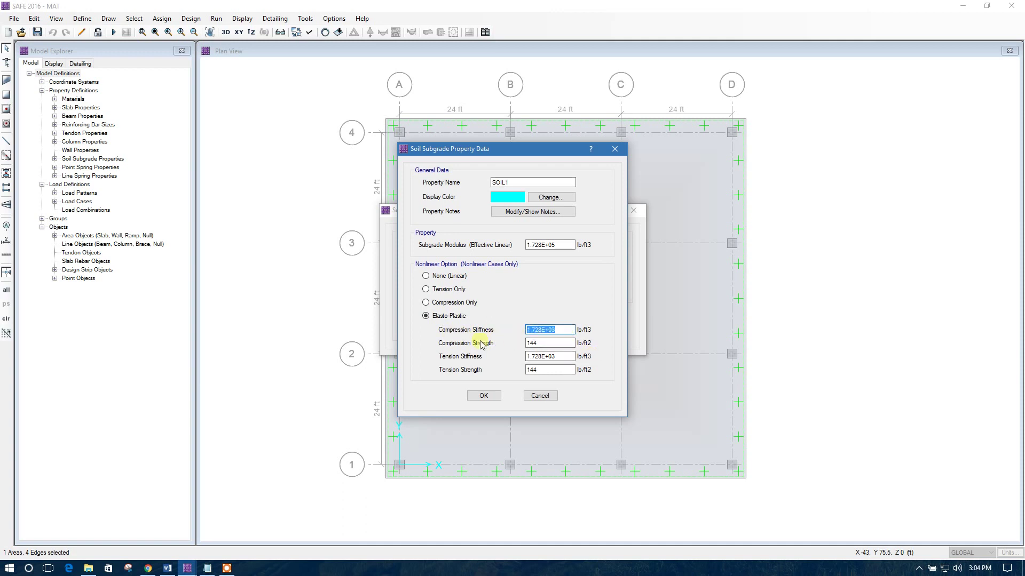
pyautogui.doubleClick(549, 342)
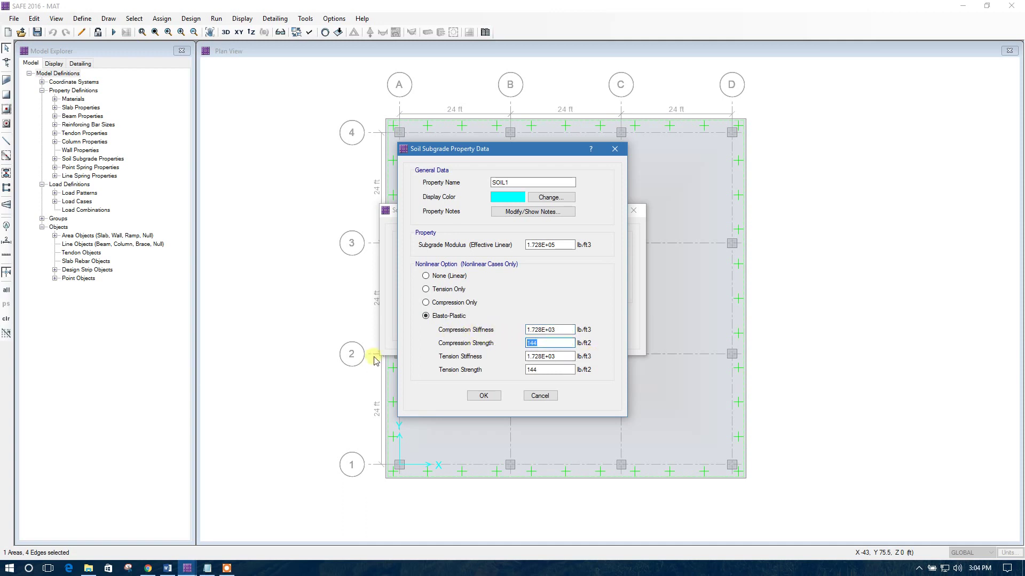
pyautogui.doubleClick(549, 356)
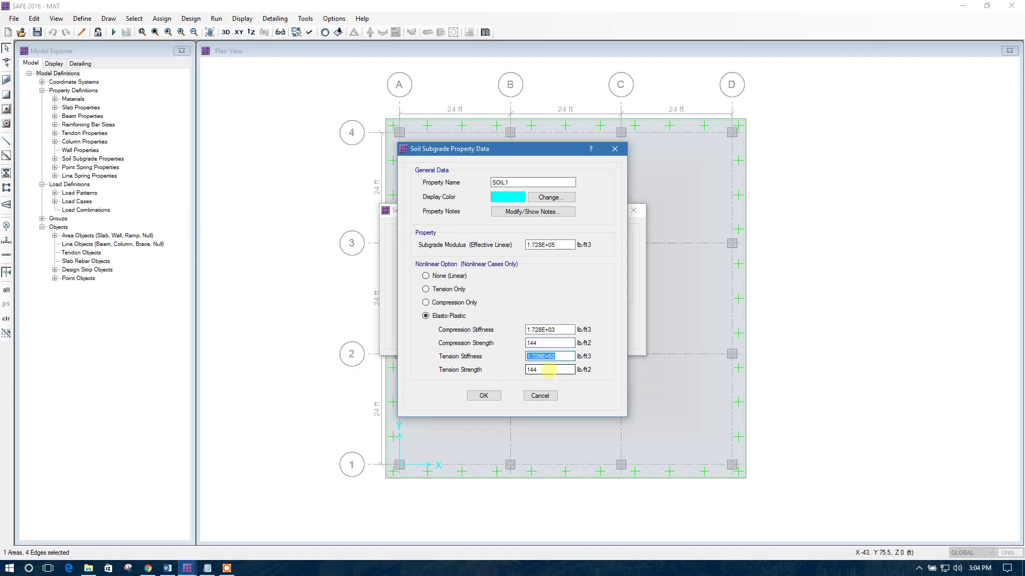
pyautogui.doubleClick(548, 370)
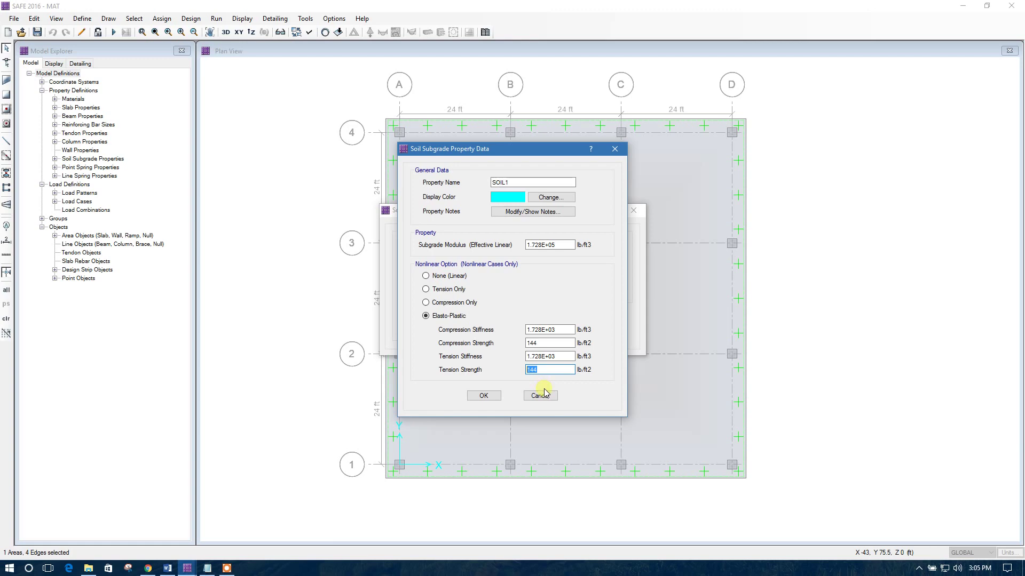
pyautogui.click(540, 396)
pyautogui.click(555, 334)
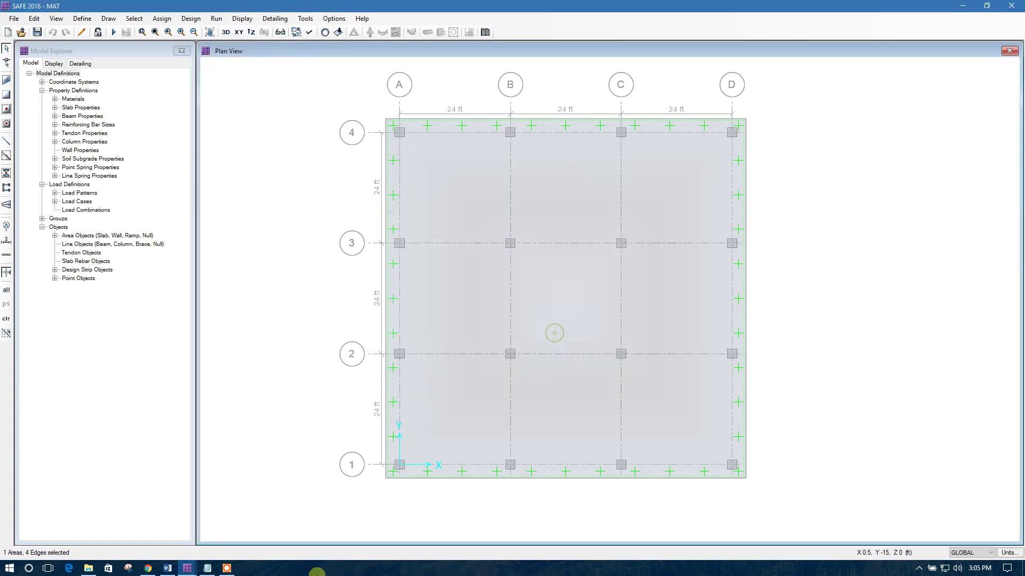
# In Word, highlight the notes on per-material concrete properties and select the material dialog picture.
pyautogui.click(170, 566)
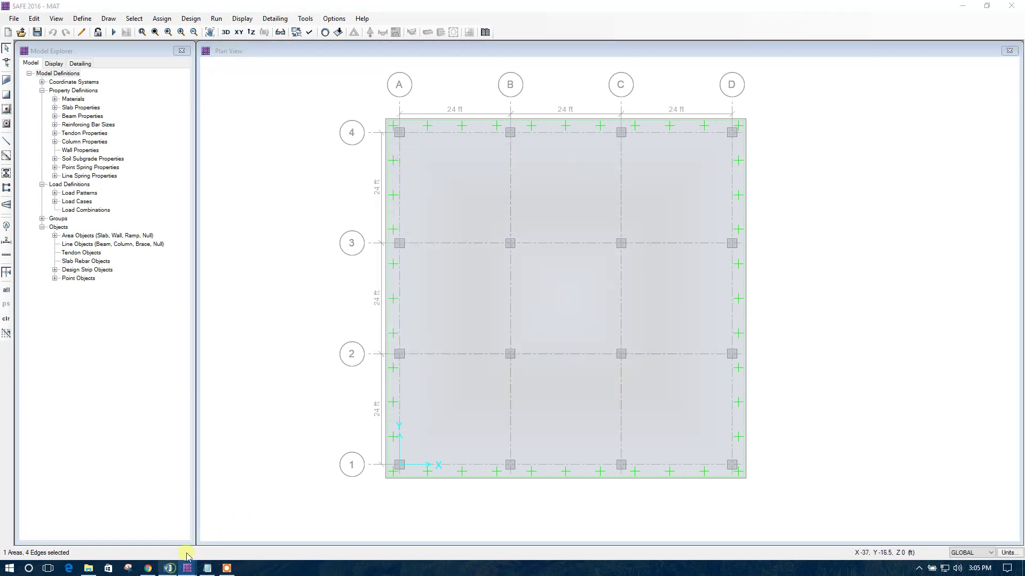
pyautogui.scroll(-12, 425, 359)
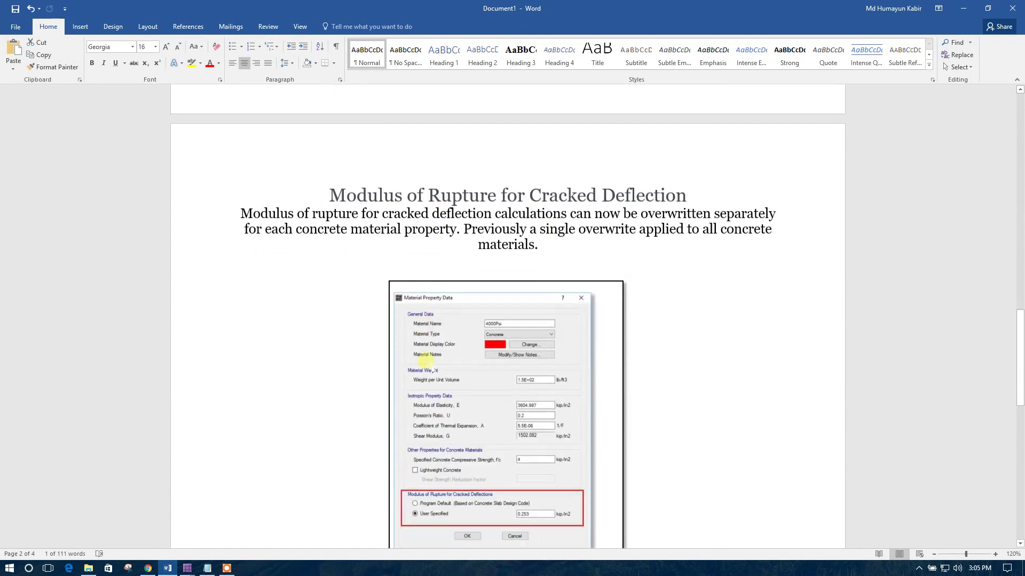
pyautogui.scroll(-1, 427, 360)
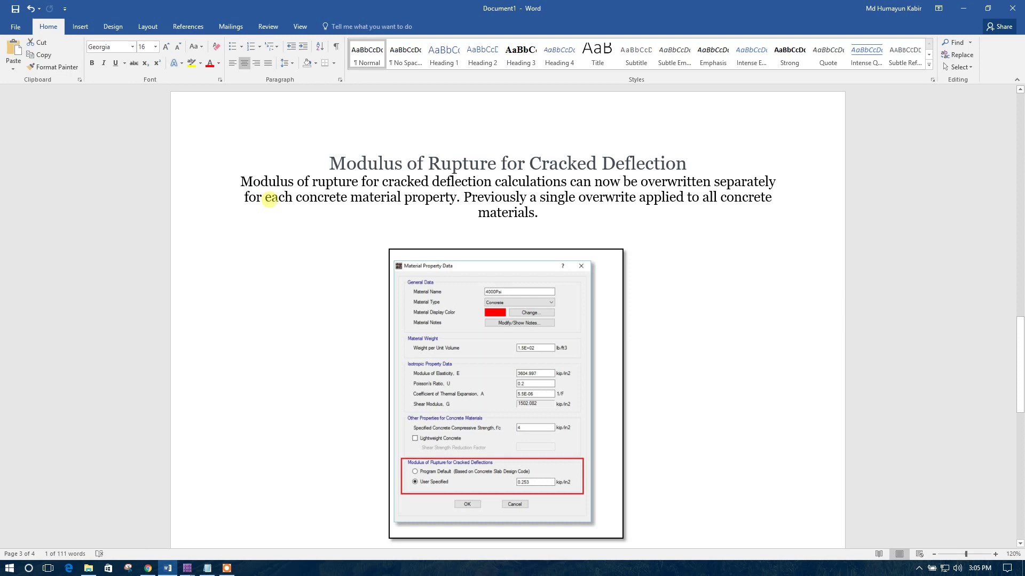
pyautogui.moveTo(270, 199); pyautogui.dragTo(470, 201)
pyautogui.click(470, 199)
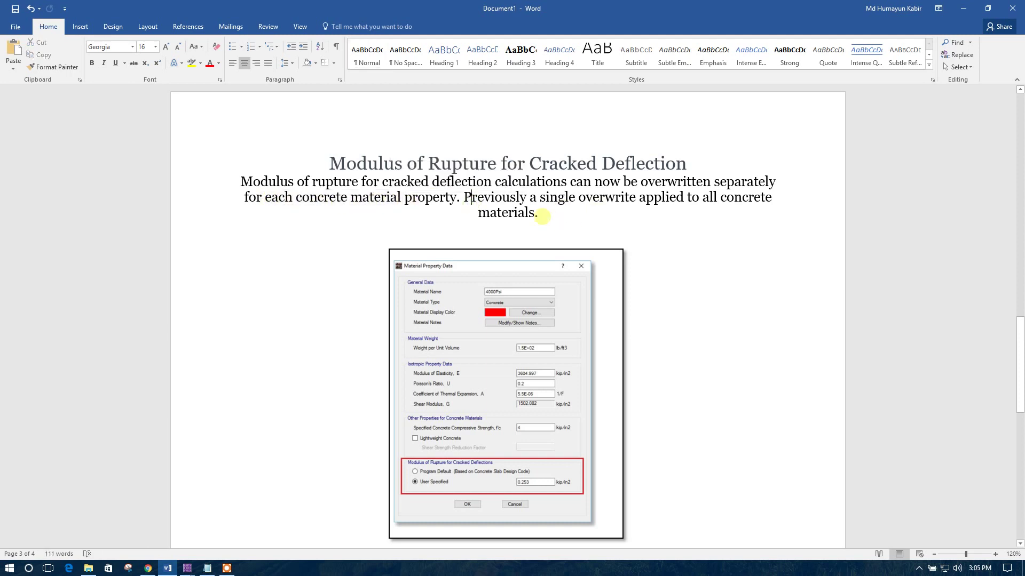
pyautogui.moveTo(535, 202)
pyautogui.mouseDown()
pyautogui.moveTo(750, 201)
pyautogui.moveTo(487, 212)
pyautogui.moveTo(536, 213)
pyautogui.mouseUp()
pyautogui.scroll(-2, 585, 254)
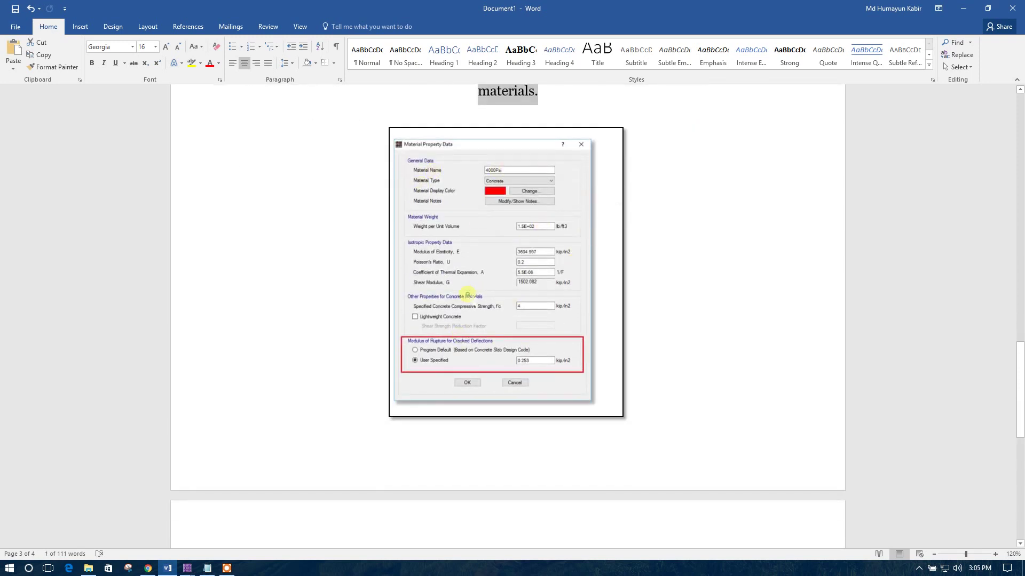
pyautogui.click(467, 294)
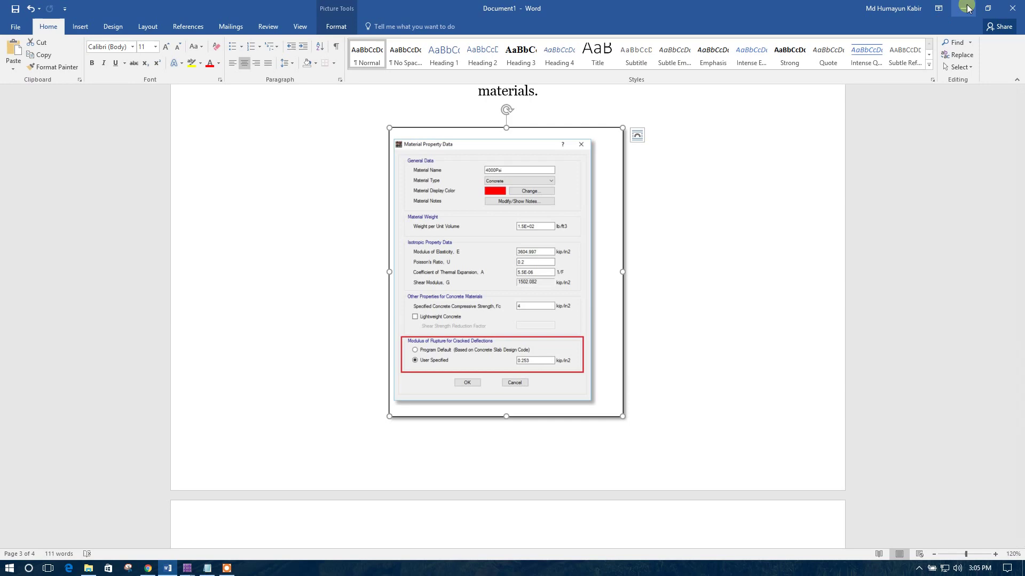
pyautogui.scroll(2, 768, 165)
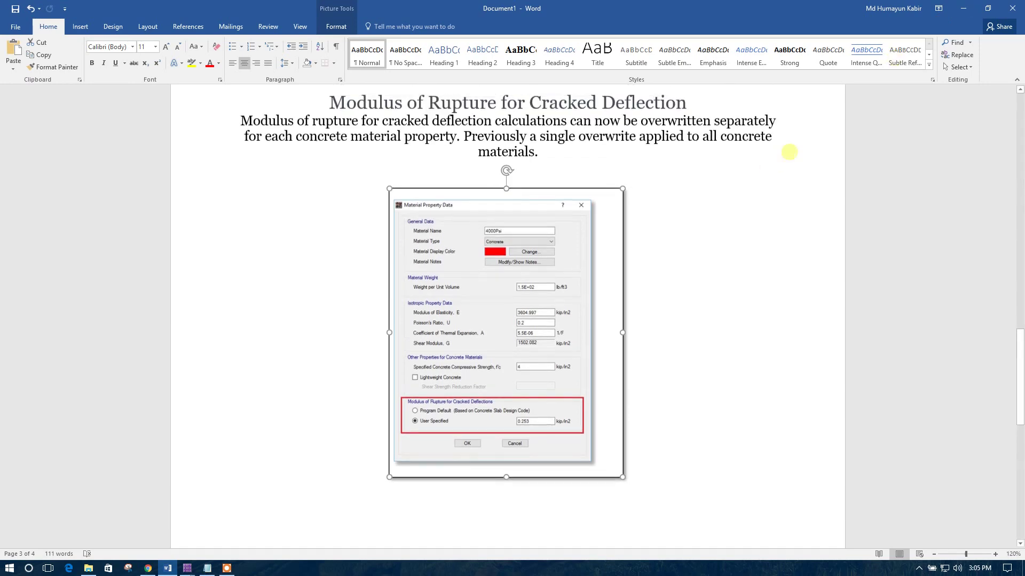
# Return to SAFE and open the 4000Psi concrete material from the Materials list.
pyautogui.click(962, 7)
pyautogui.click(56, 18)
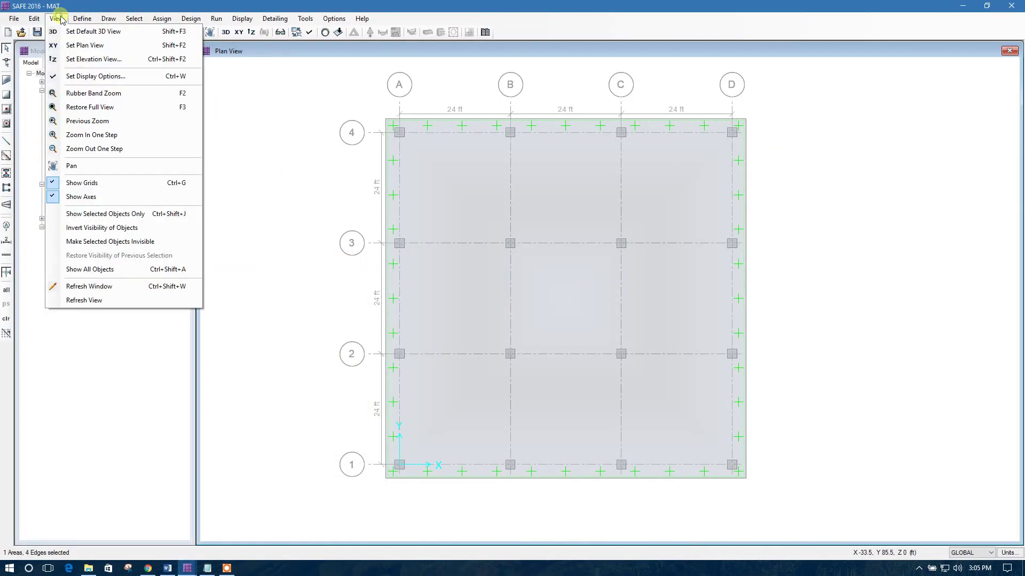
pyautogui.click(56, 19)
pyautogui.click(82, 18)
pyautogui.click(93, 27)
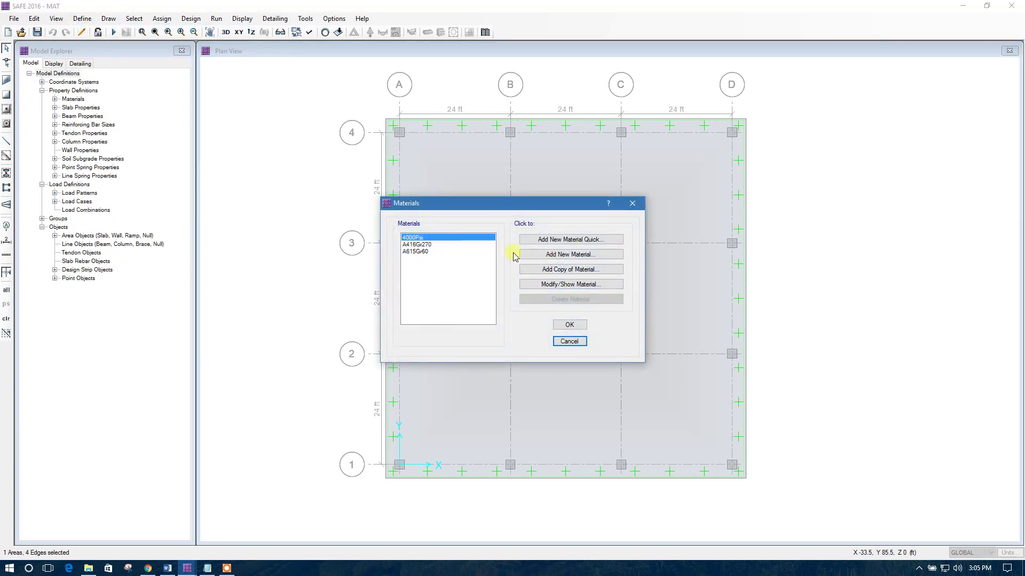
pyautogui.click(548, 284)
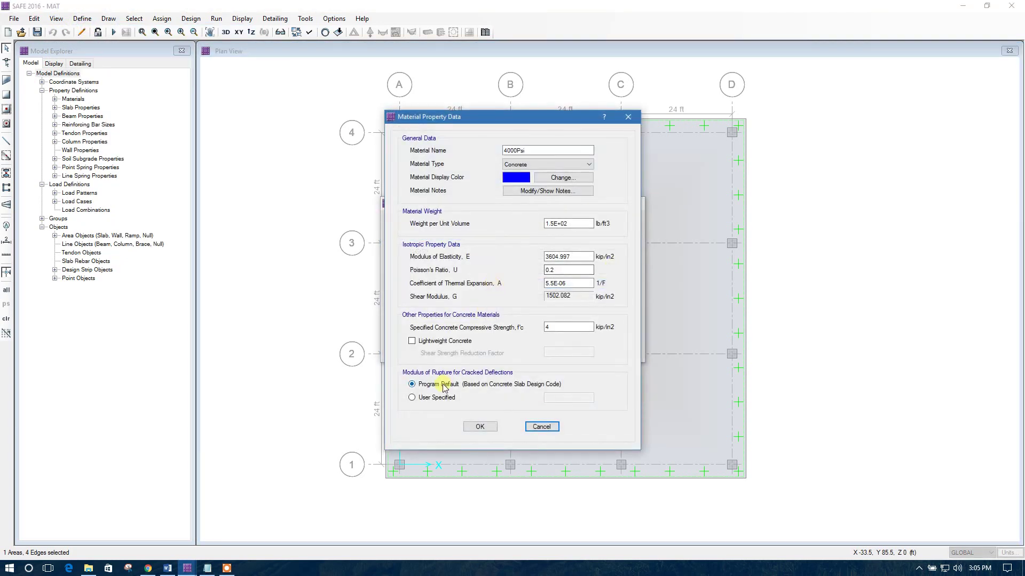
# Toggle modulus of rupture between program default and user-specified 0.253, then cancel both dialogs.
pyautogui.click(413, 398)
pyautogui.click(412, 385)
pyautogui.click(432, 399)
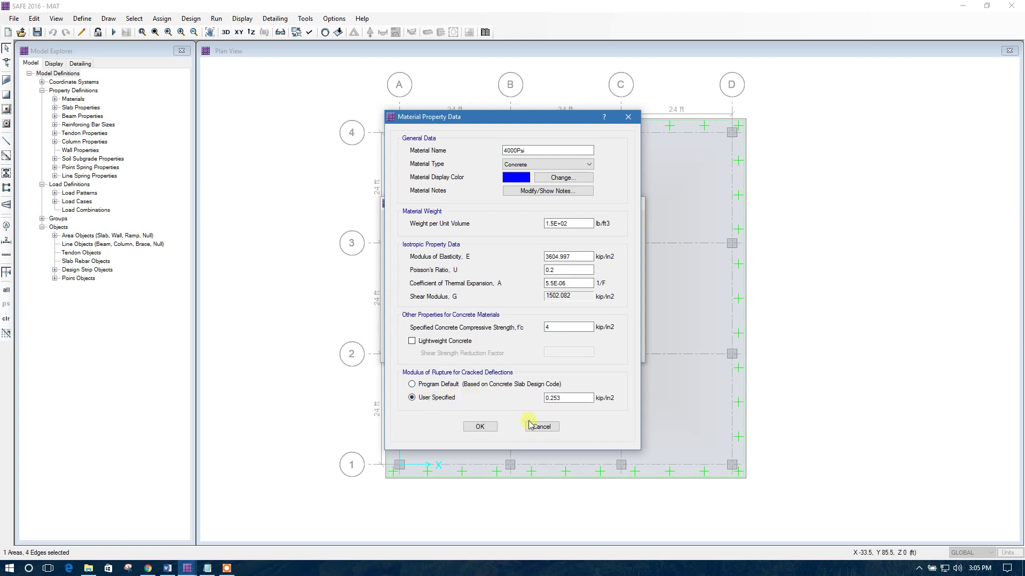
pyautogui.click(412, 384)
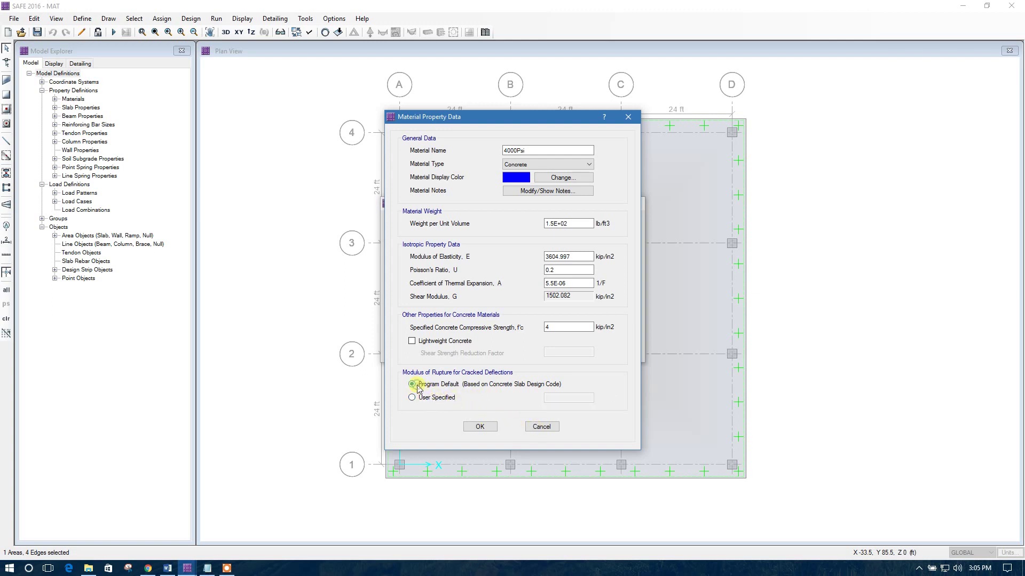
pyautogui.click(438, 401)
pyautogui.doubleClick(567, 397)
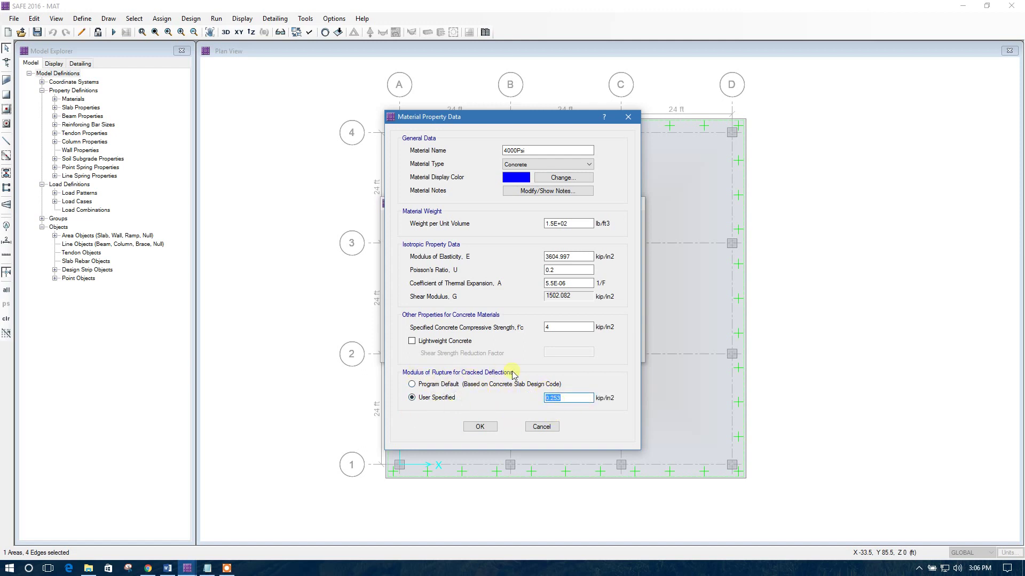
pyautogui.click(542, 427)
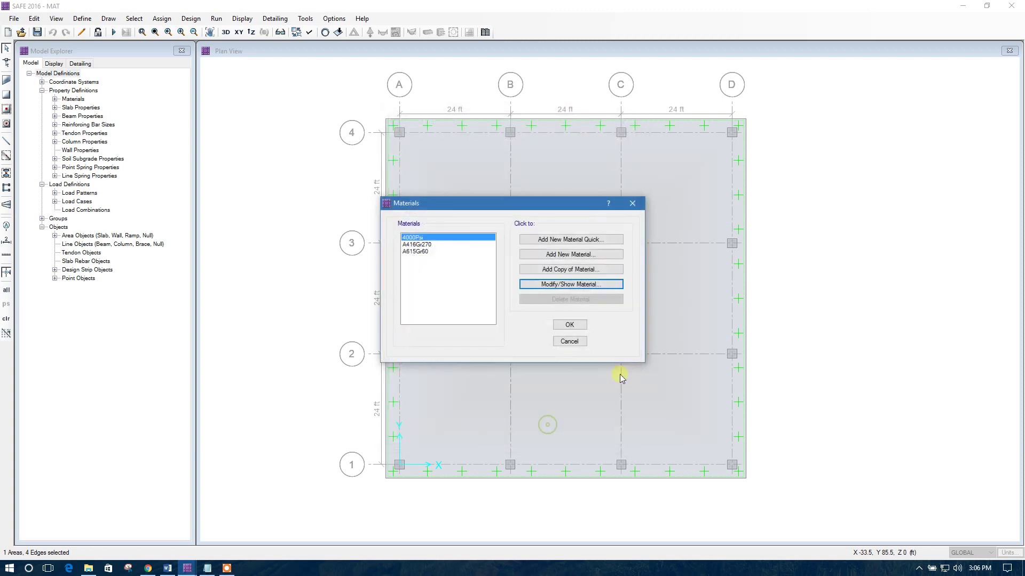
pyautogui.click(570, 344)
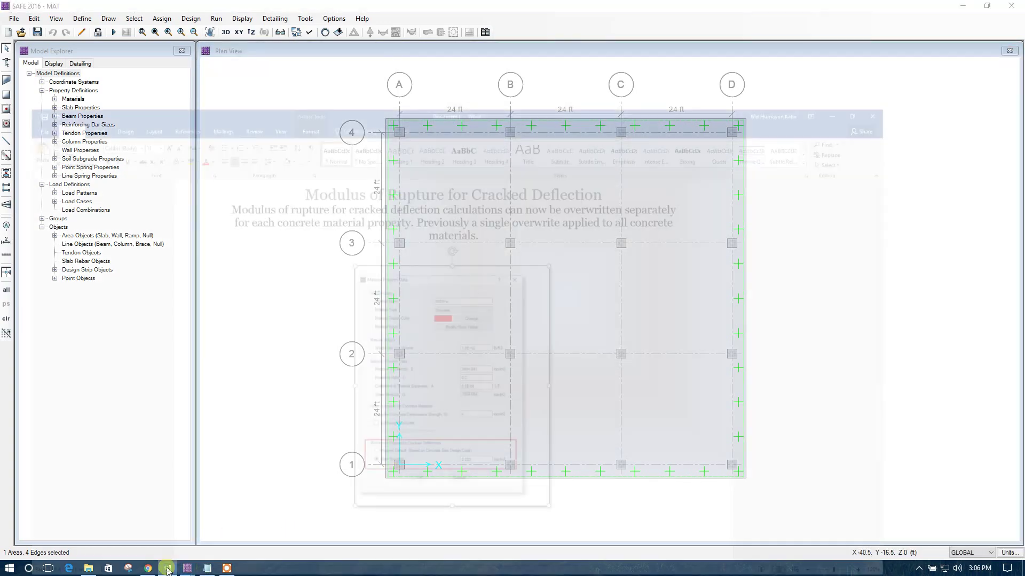
# Collapse and re-expand the Tendons heading and highlight the phrases about the tendon vertical profile.
pyautogui.scroll(-8, 401, 311)
pyautogui.scroll(-5, 401, 311)
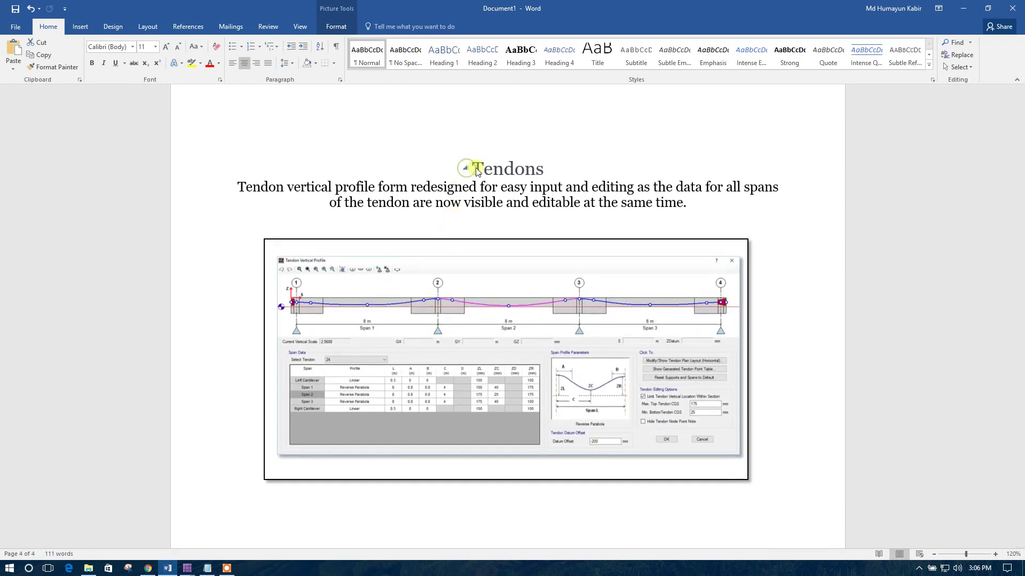
pyautogui.click(464, 168)
pyautogui.click(465, 169)
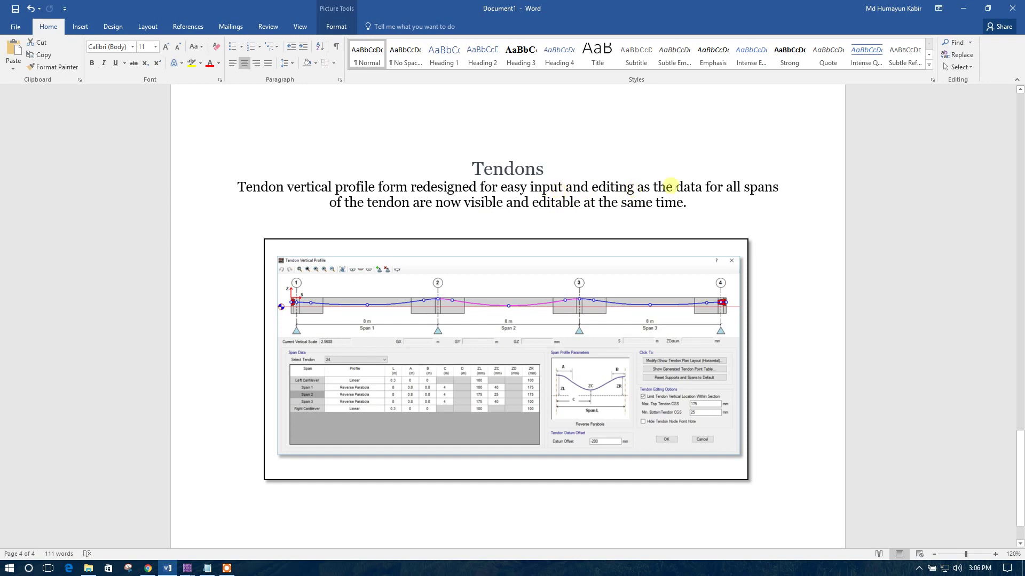
pyautogui.moveTo(238, 187); pyautogui.dragTo(483, 187)
pyautogui.click(415, 187)
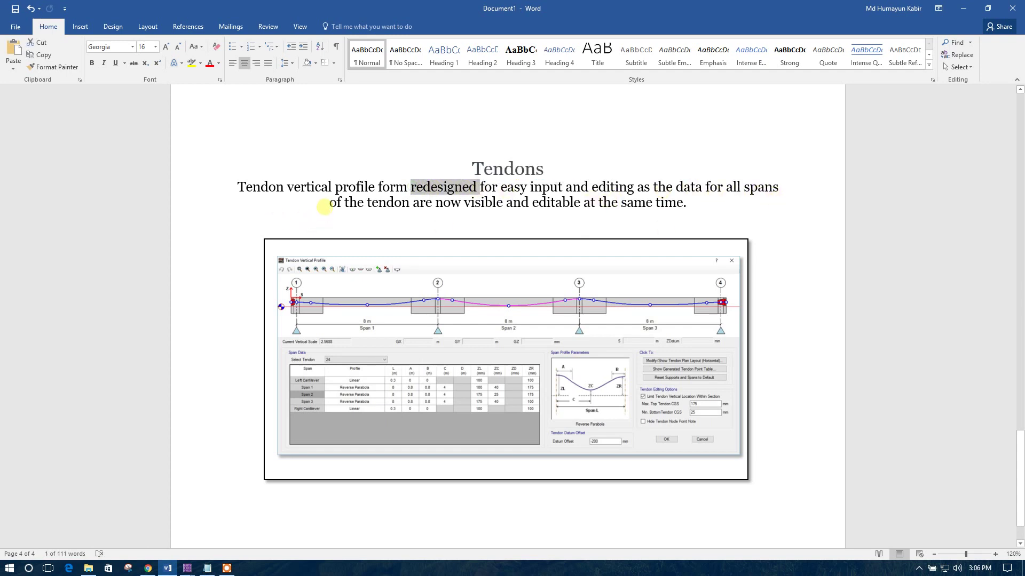
pyautogui.moveTo(326, 203); pyautogui.dragTo(686, 202)
pyautogui.click(543, 222)
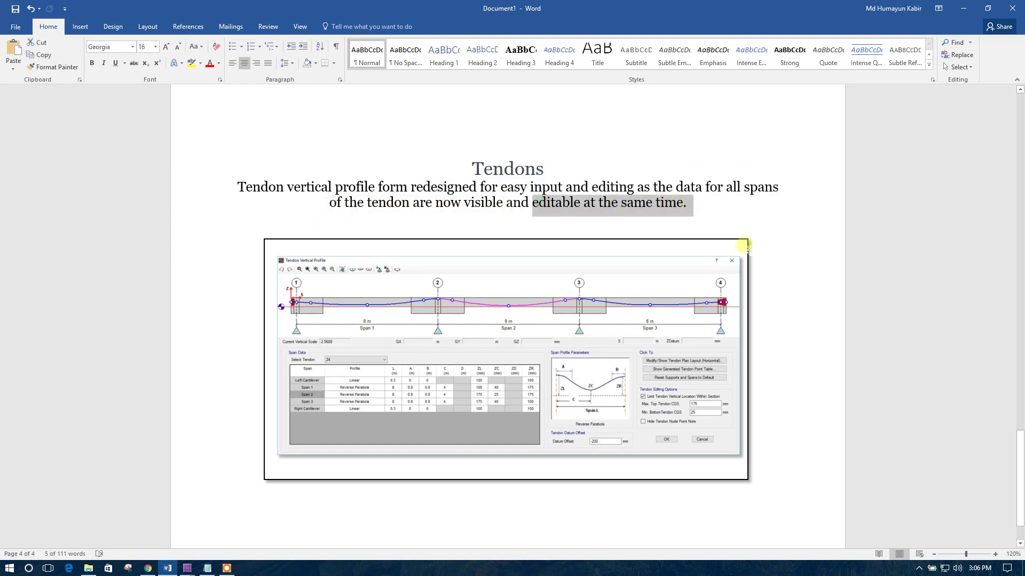
pyautogui.click(754, 273)
# Switch to the AS 3600-09 PT-SL-001 model and open the tendon's vertical profile editor.
pyautogui.click(963, 8)
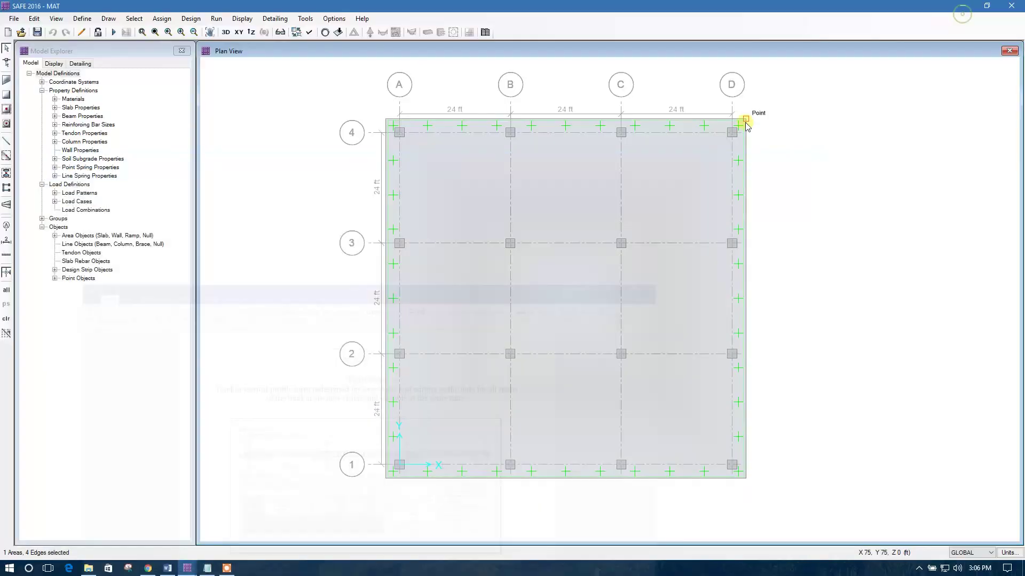
pyautogui.click(186, 568)
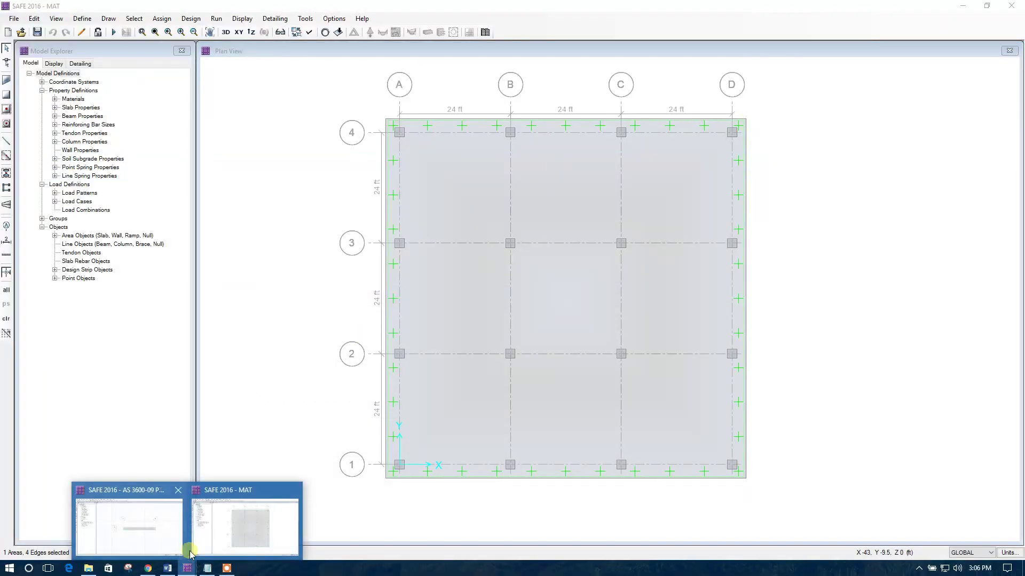
pyautogui.click(146, 528)
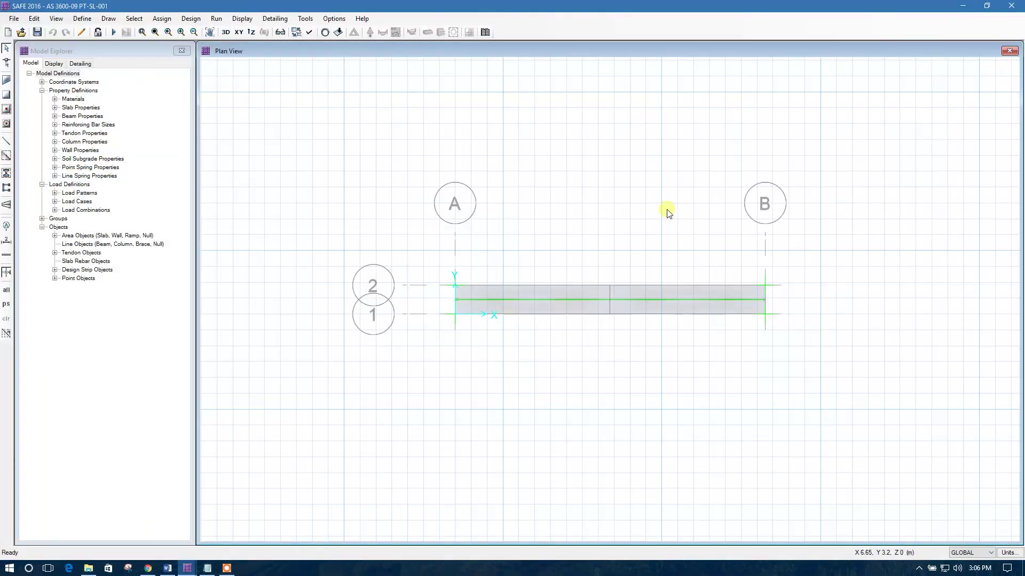
pyautogui.rightClick(584, 300)
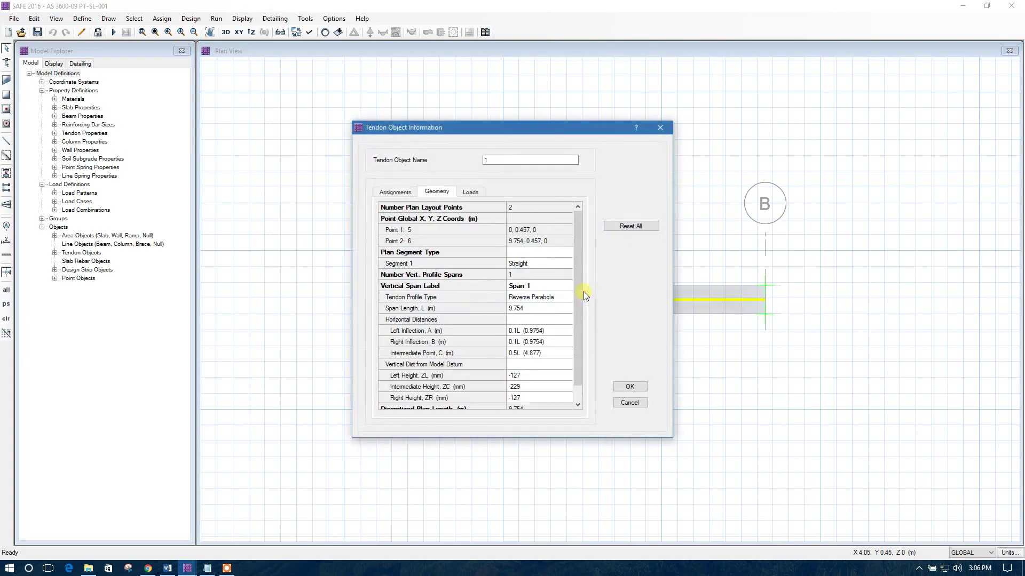
pyautogui.click(562, 298)
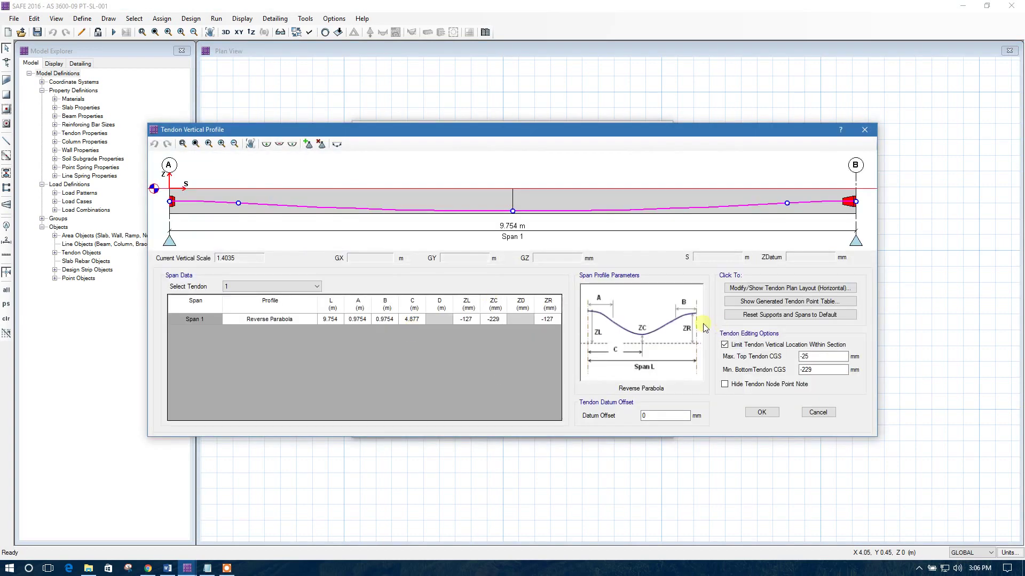
# Keep tendon 1 selected, check its plan layout options, and show the generated tendon point table.
pyautogui.click(310, 291)
pyautogui.click(454, 134)
pyautogui.click(787, 291)
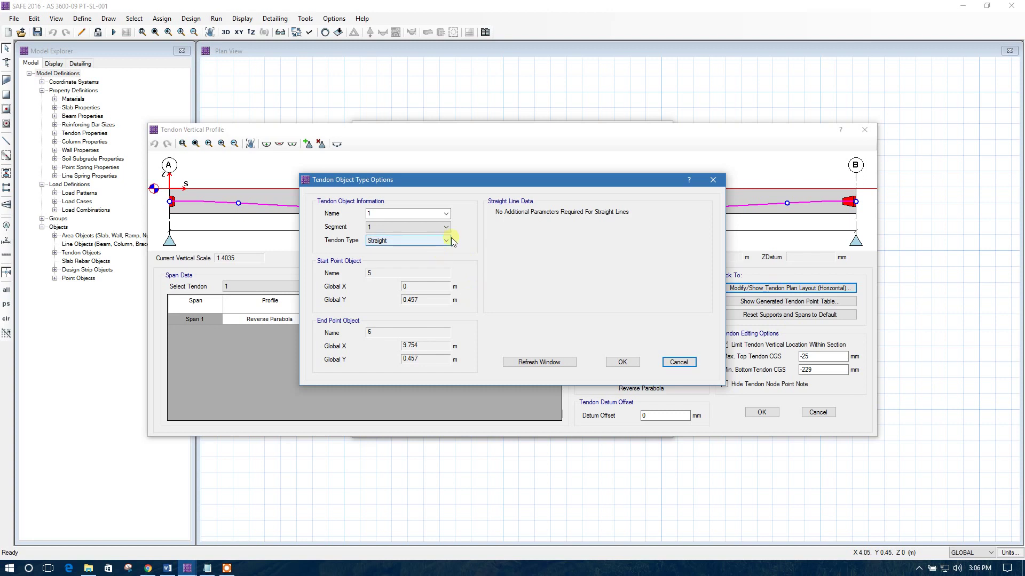
pyautogui.click(674, 363)
pyautogui.click(790, 302)
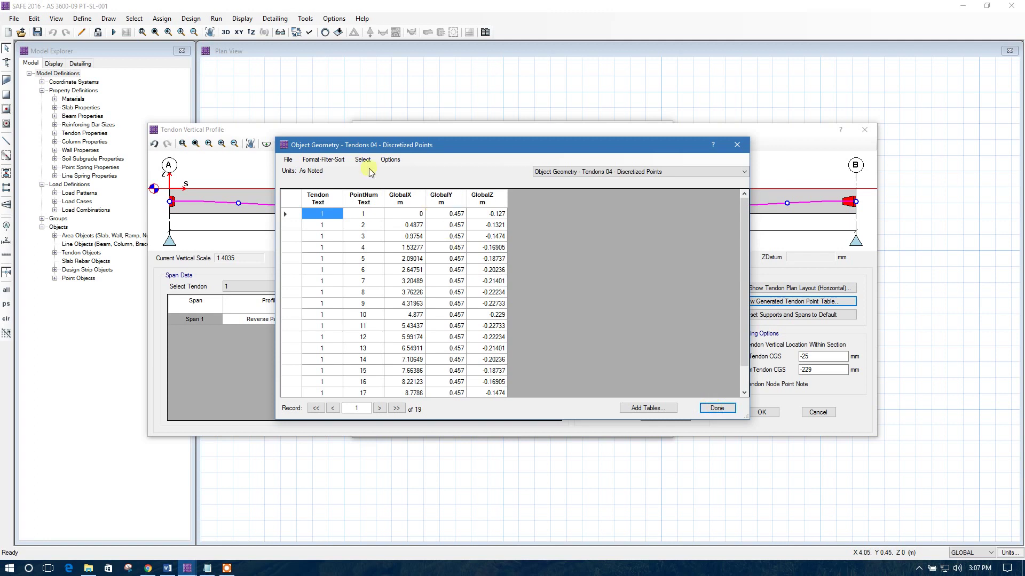
# Keep the discretized points table displayed, then close tendon 1's point table.
pyautogui.click(616, 172)
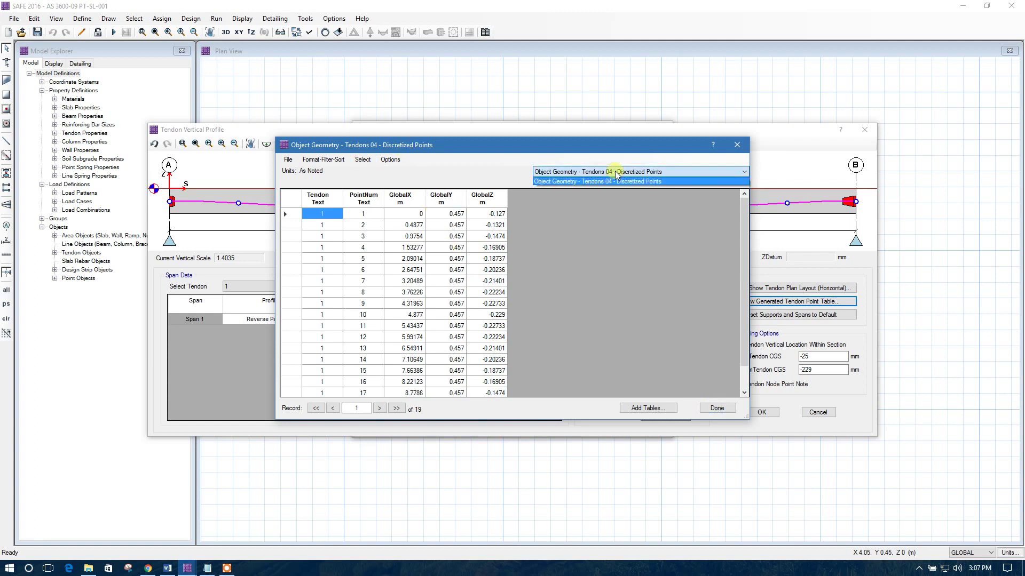
pyautogui.click(618, 181)
pyautogui.click(713, 408)
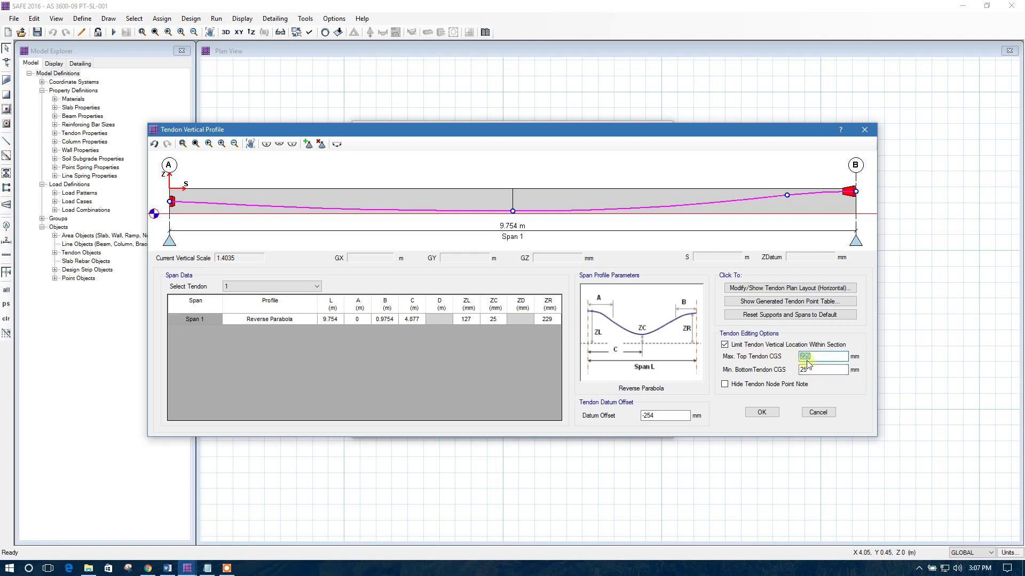
# Check the minimum bottom CGS value, then accept tendon 1's profile and close the Tendon Object Information dialog.
pyautogui.doubleClick(818, 367)
pyautogui.click(757, 413)
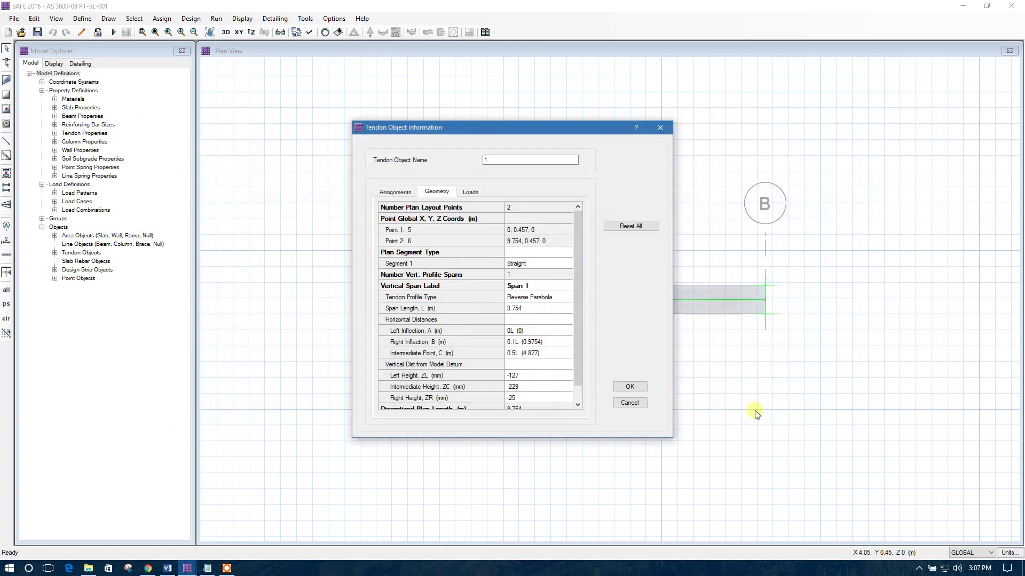
pyautogui.click(638, 387)
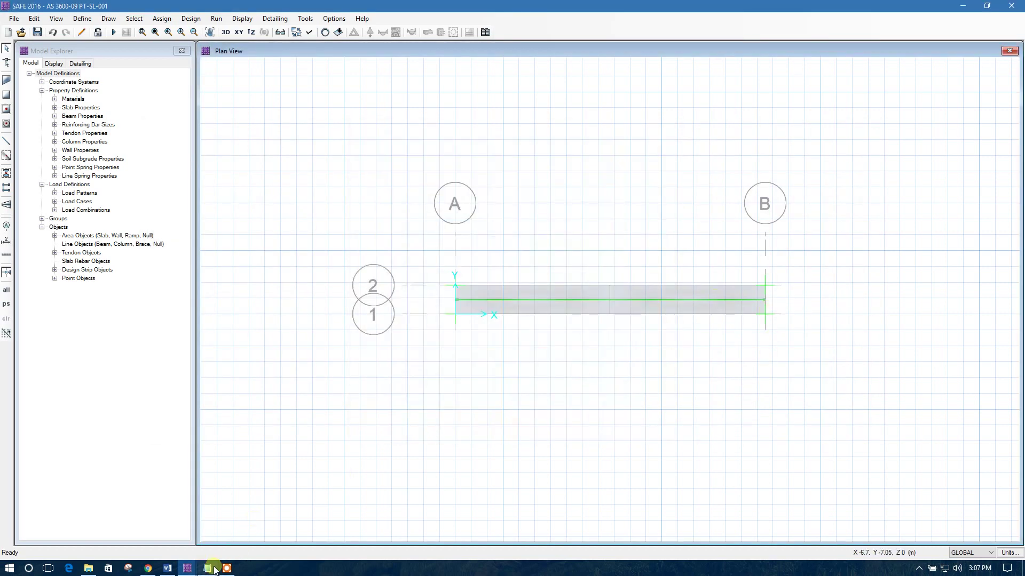
# Return to the Word notes and scroll back to the Elasto-Plastic Behavior and Area Springs notes.
pyautogui.click(167, 568)
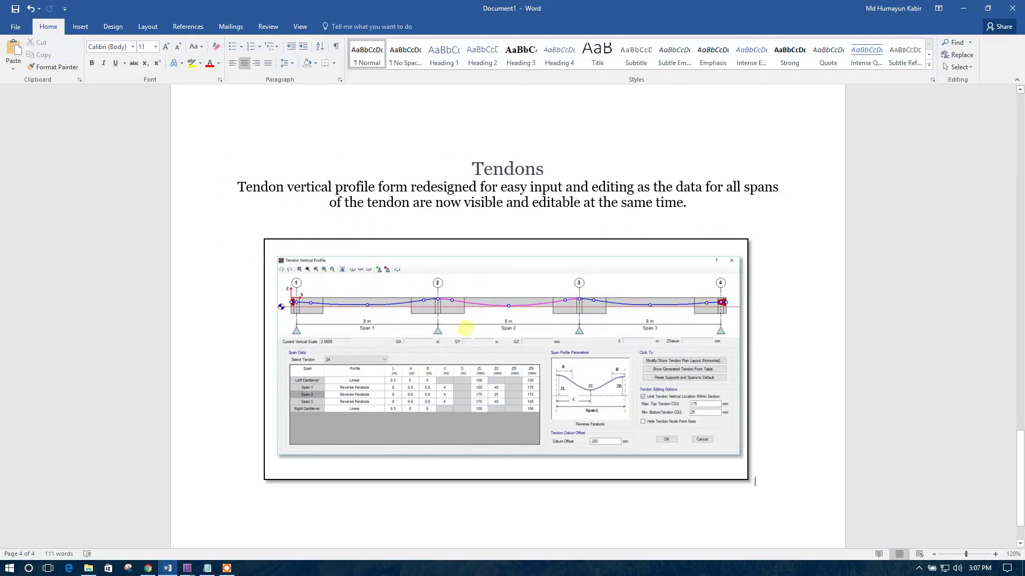
pyautogui.scroll(-2, 465, 329)
pyautogui.scroll(10, 466, 328)
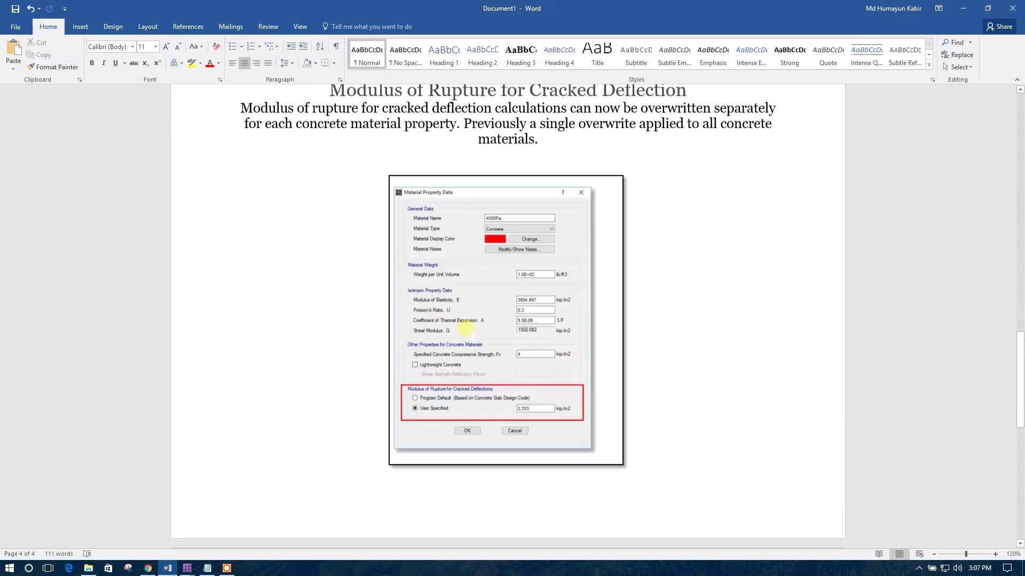
pyautogui.scroll(15, 466, 328)
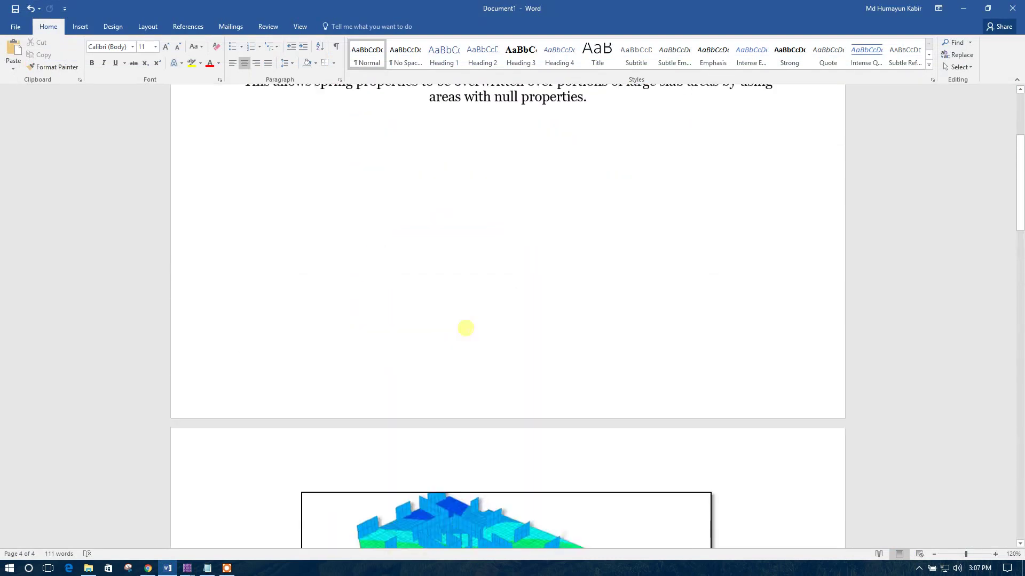
pyautogui.scroll(4, 465, 328)
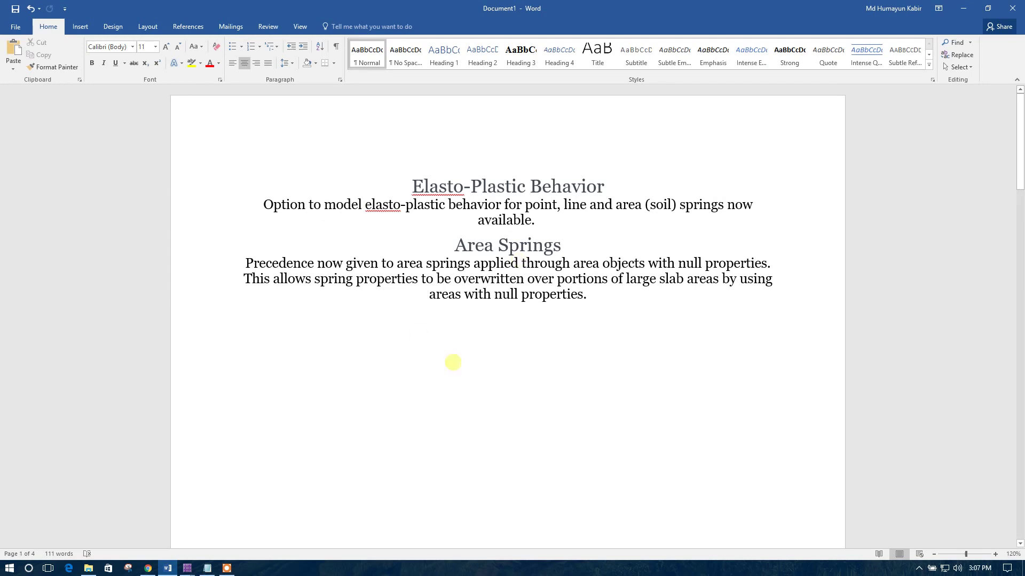
pyautogui.scroll(-12, 526, 343)
pyautogui.scroll(-12, 534, 350)
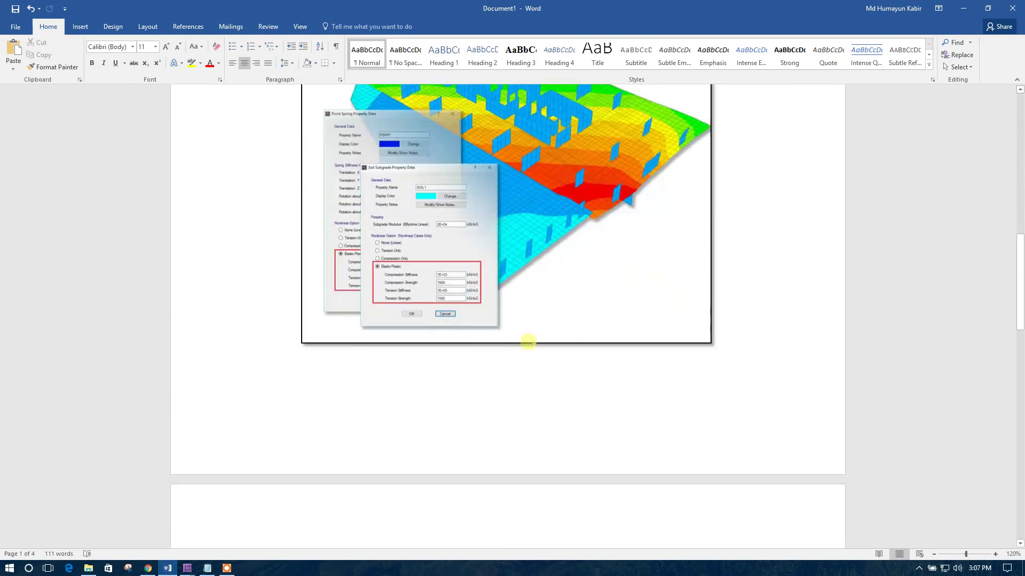
pyautogui.scroll(-12, 517, 369)
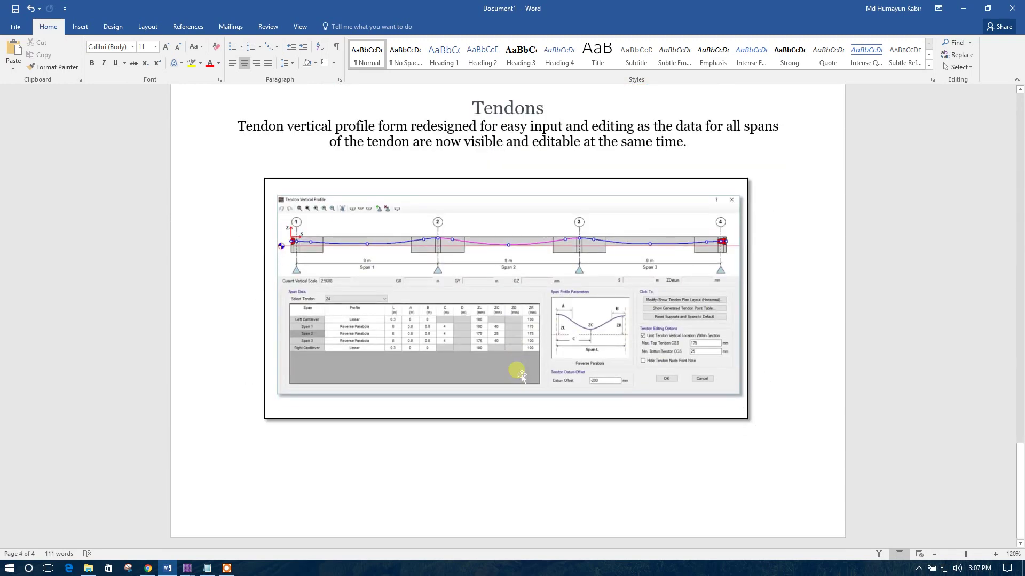
pyautogui.scroll(12, 709, 403)
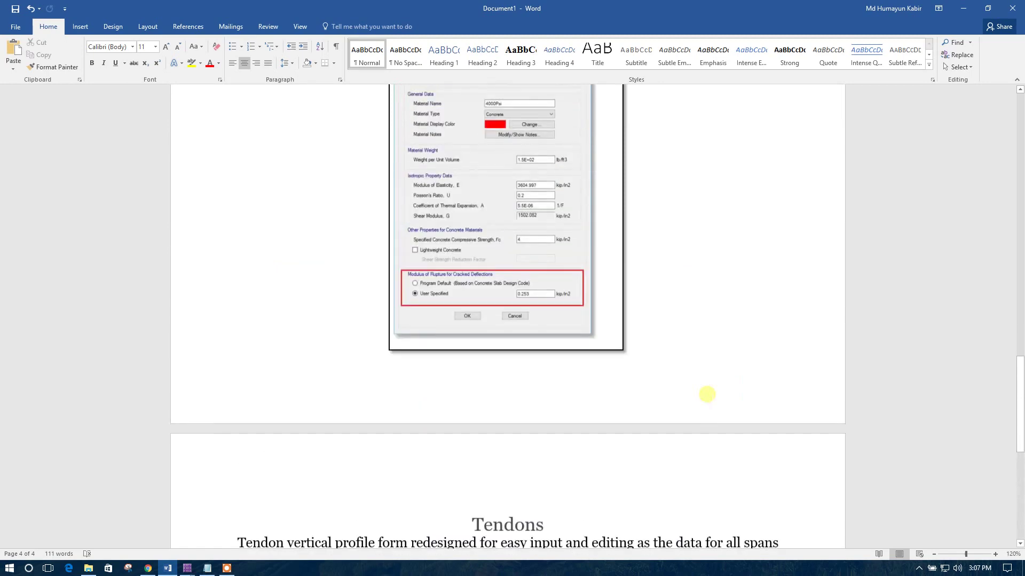
pyautogui.scroll(10, 707, 395)
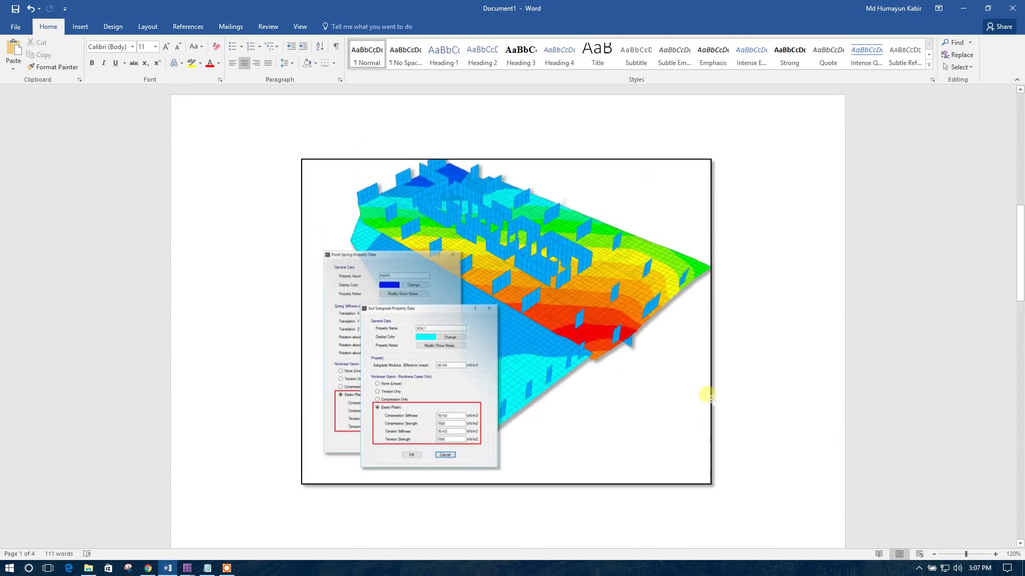
pyautogui.scroll(10, 707, 394)
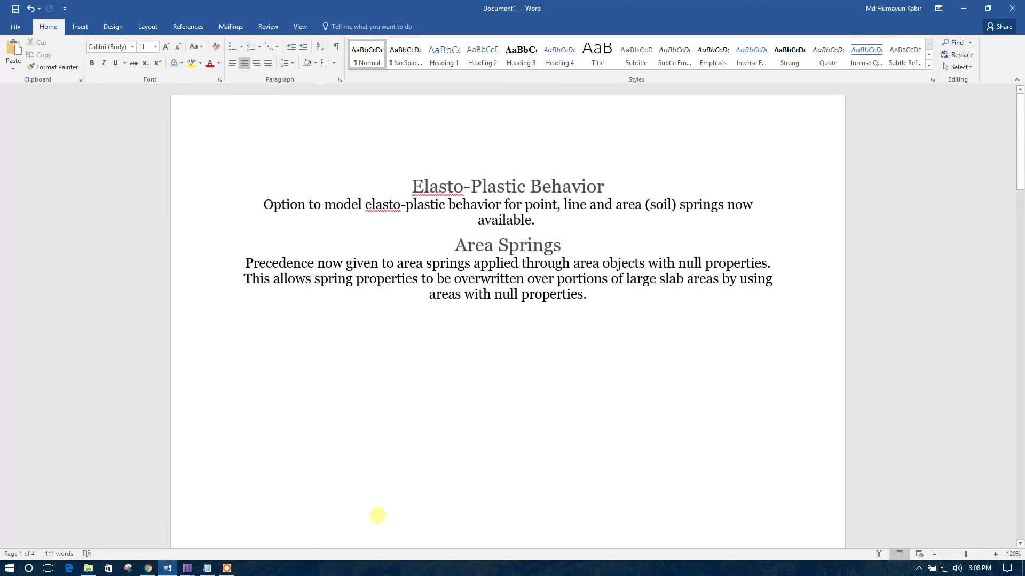
pyautogui.click(207, 569)
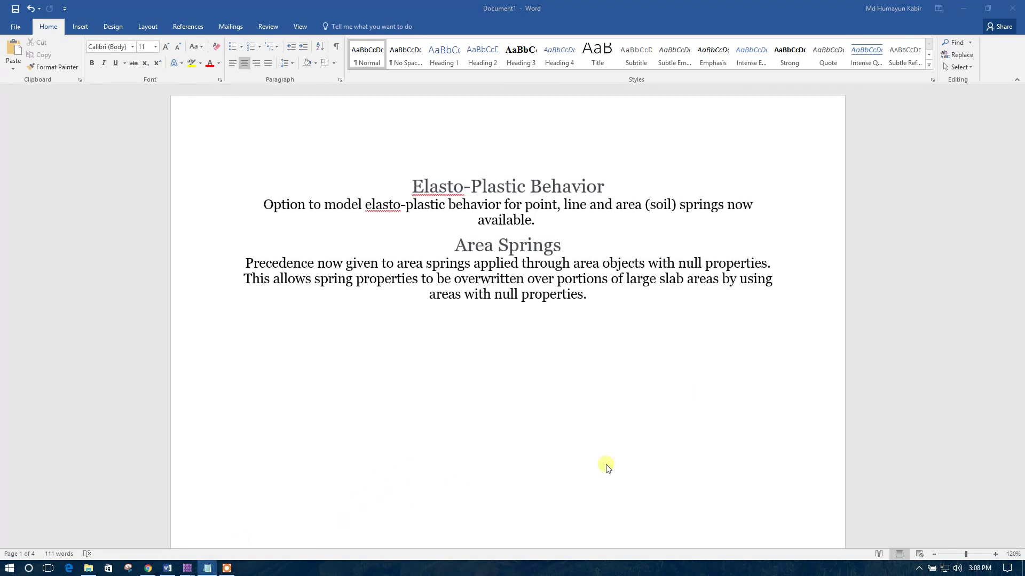
pyautogui.click(227, 568)
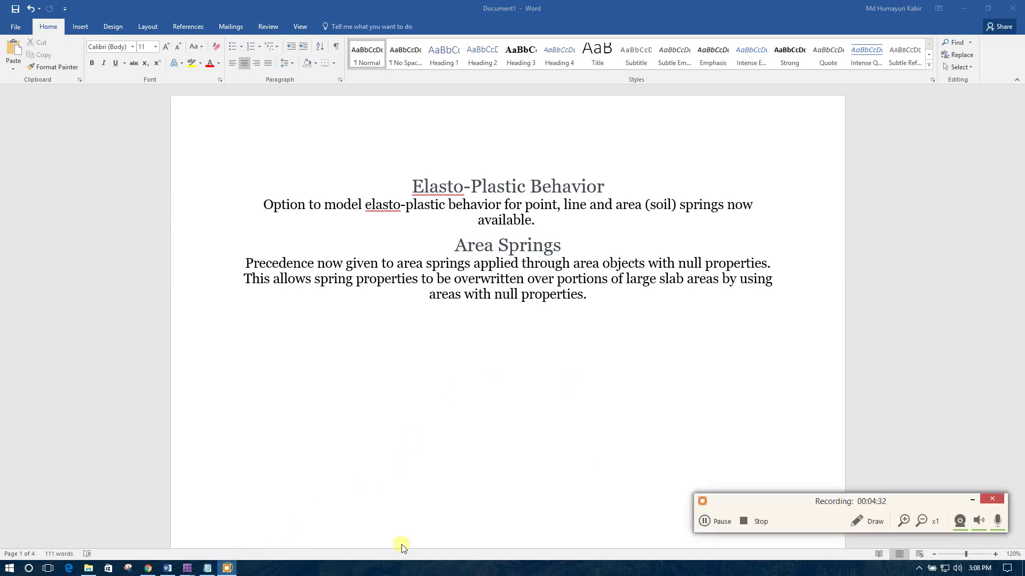